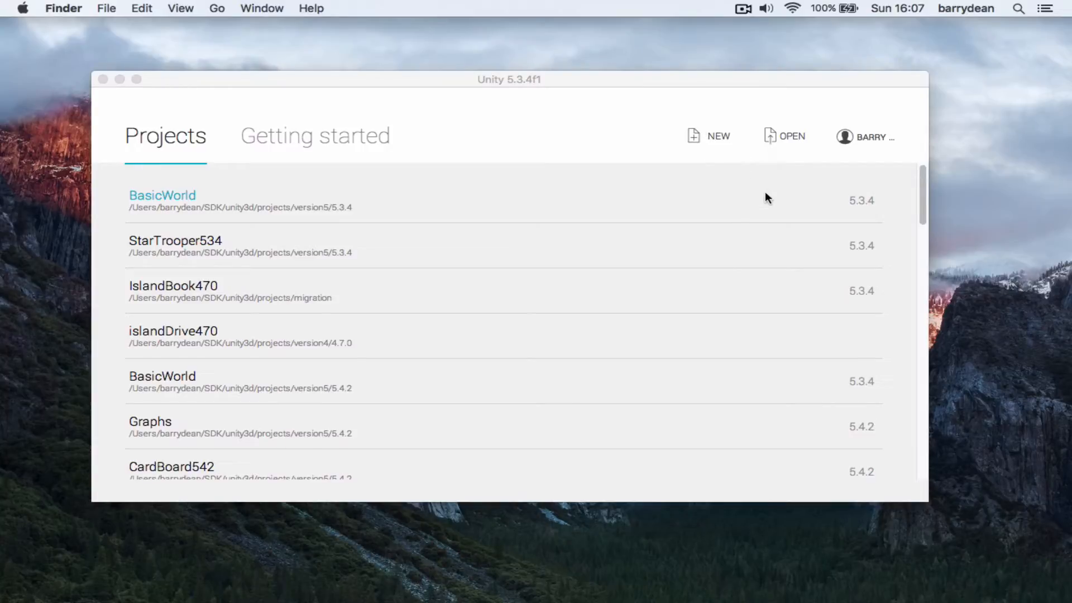
- Create a new 3D project named Basic Project in the default location
left_click(715, 135)
left_click(715, 135)
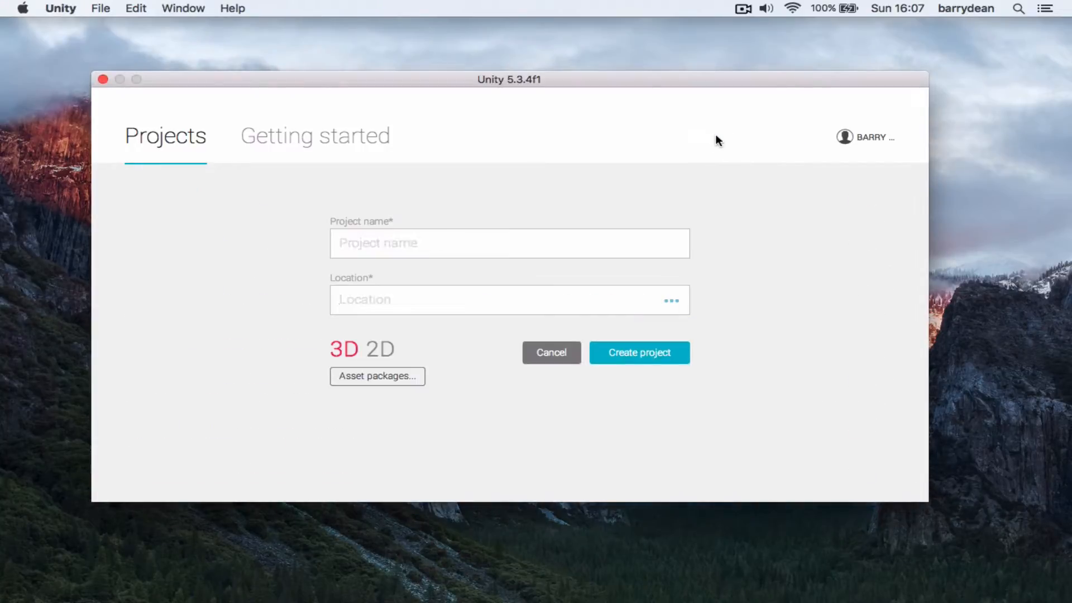
triple_click(555, 242)
key("BackSpace")
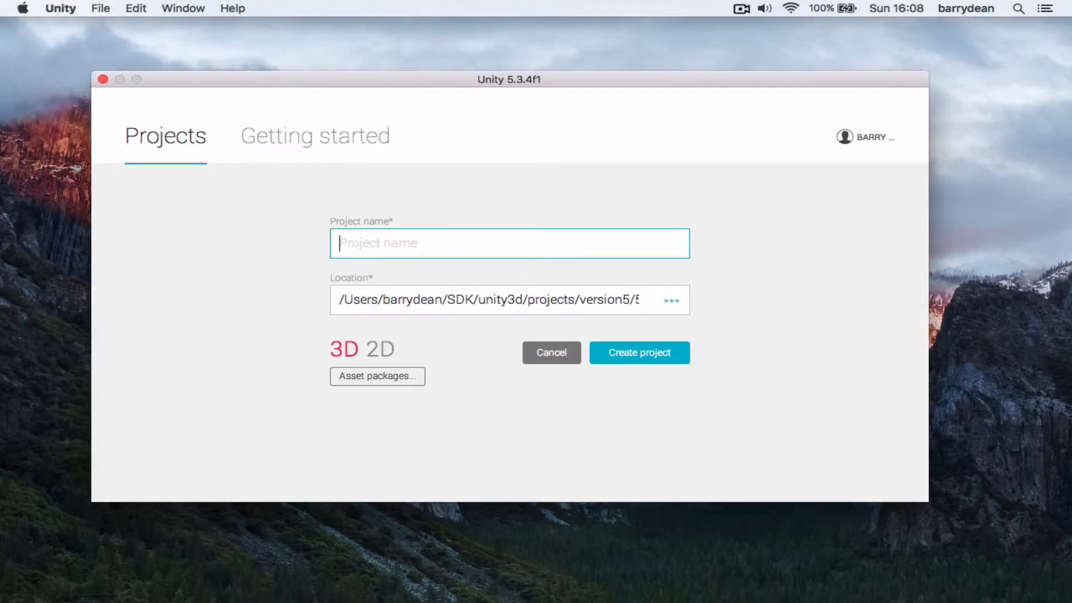
type("Basic Project")
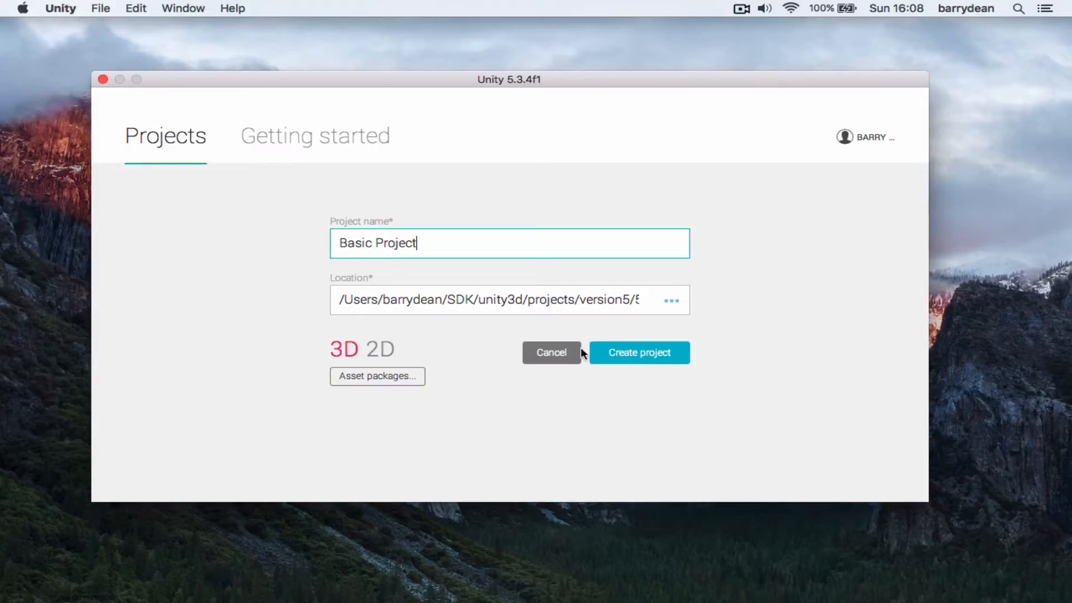
left_click(673, 358)
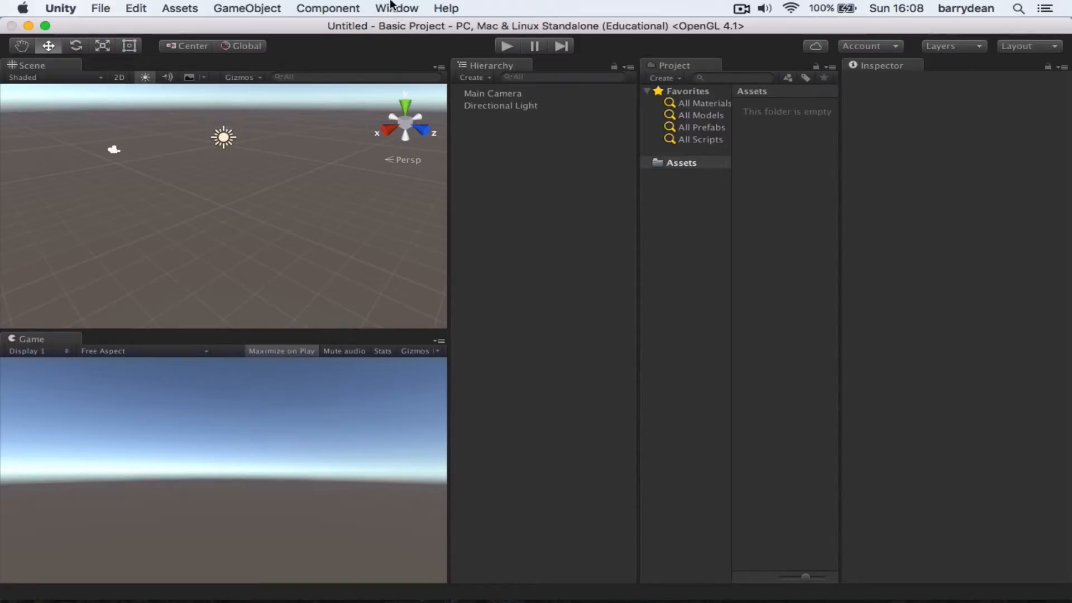
- Try the Default editor layout and switch the editor to the 2 by 3 layout
left_click(352, 8)
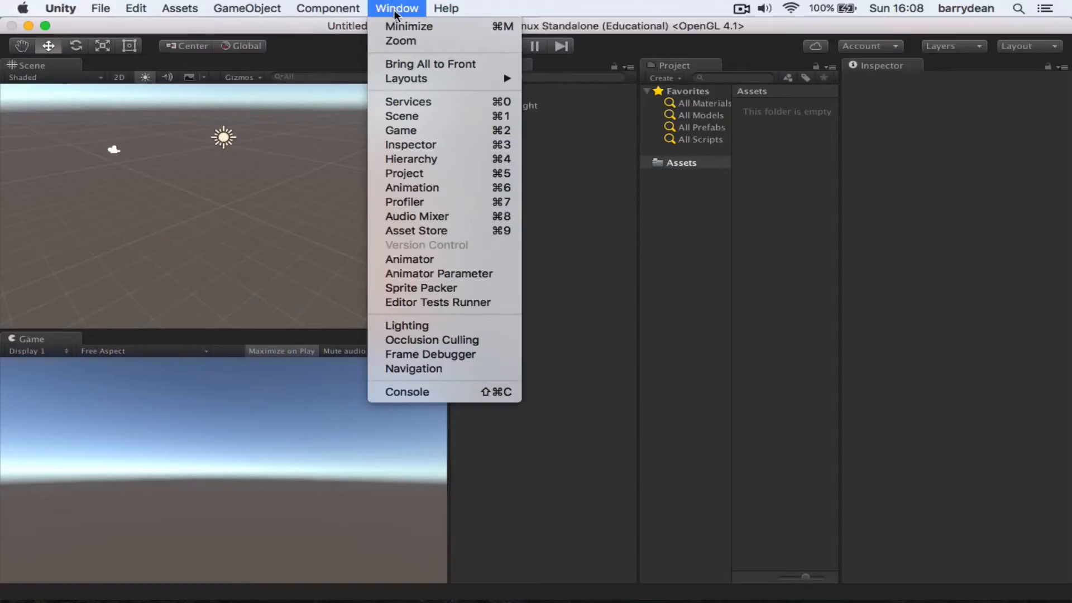
mouse_move(441, 80)
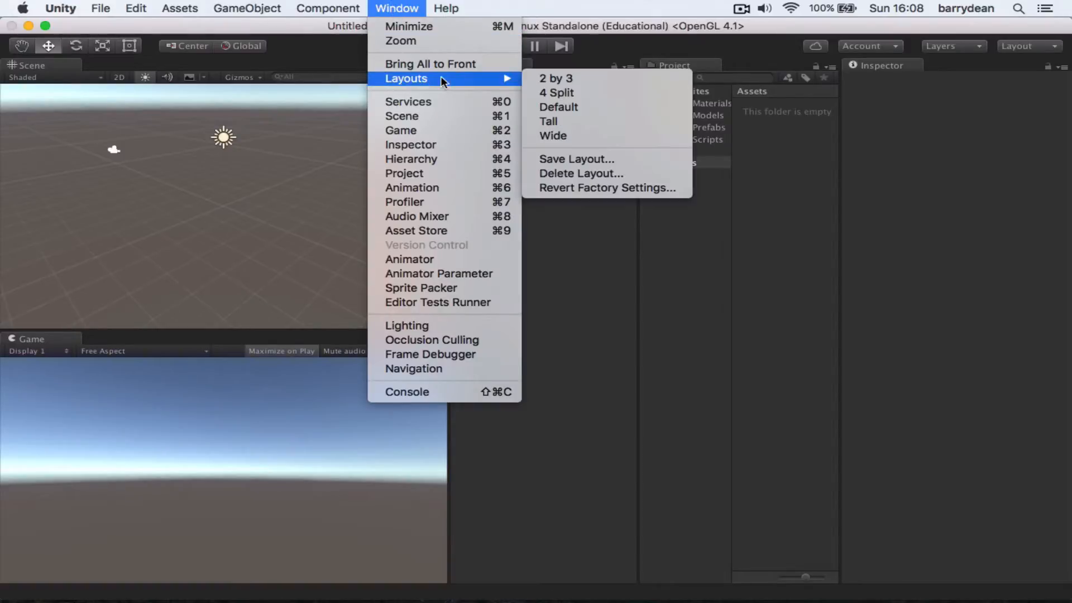
left_click(624, 108)
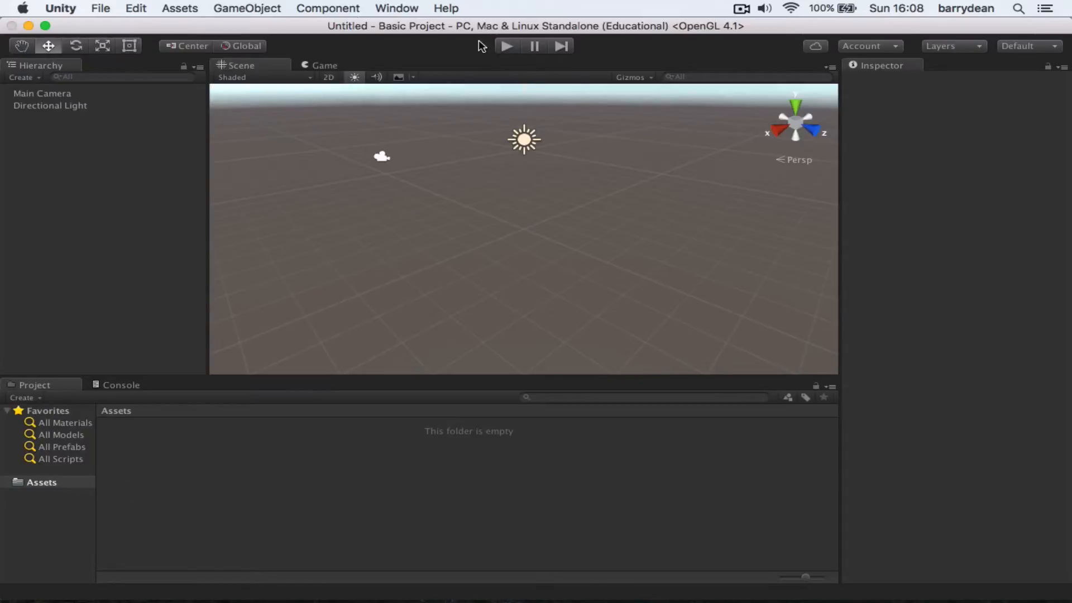
left_click(400, 8)
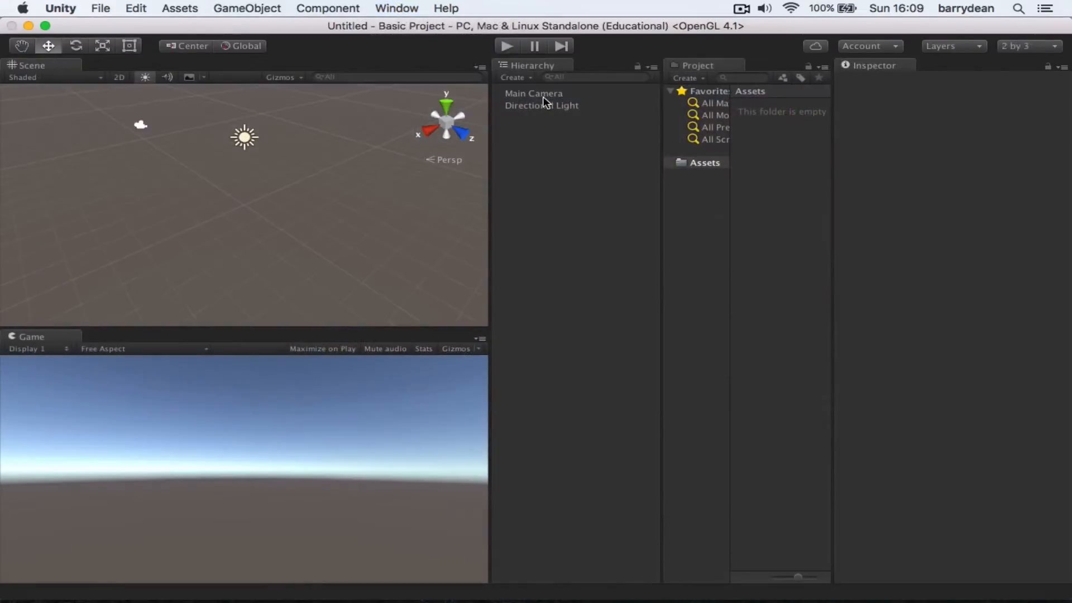
- Examine the properties of the Main Camera and the Directional Light in the scene
left_click(545, 104)
left_click(543, 94)
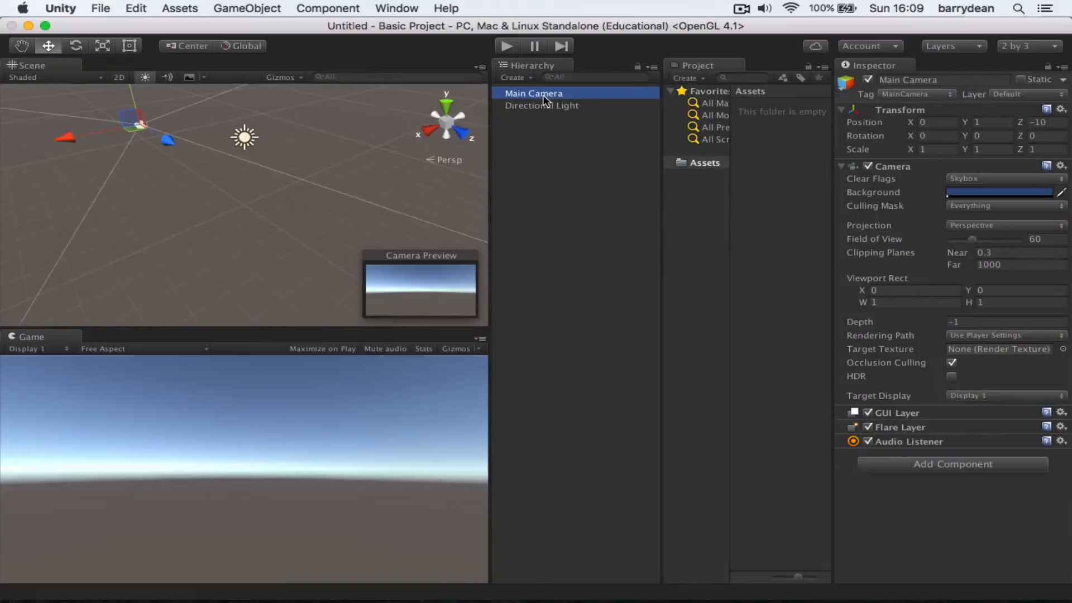
left_click(574, 106)
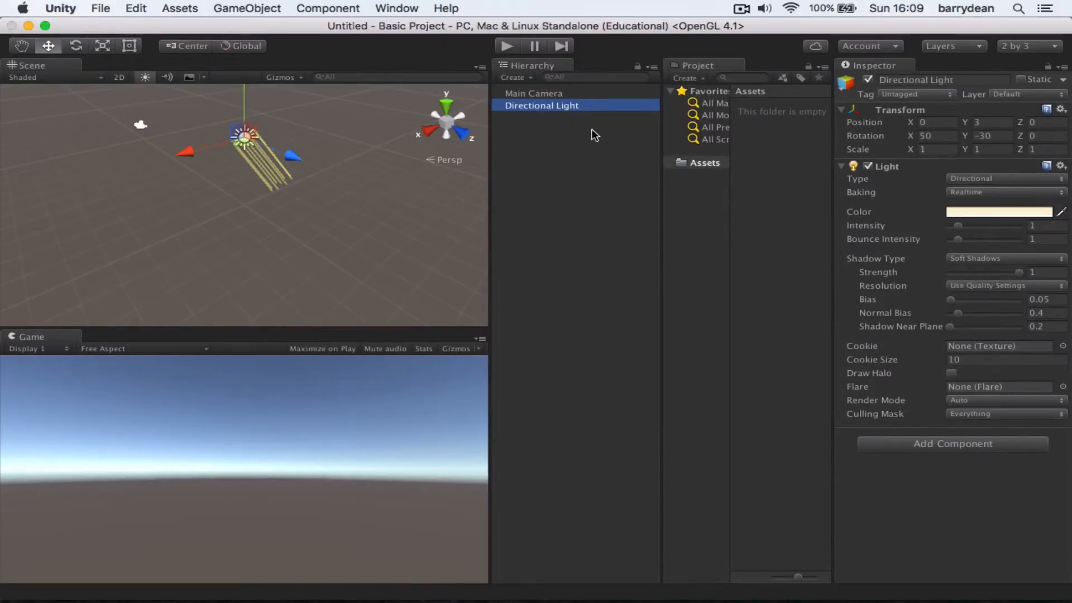
left_click(564, 95)
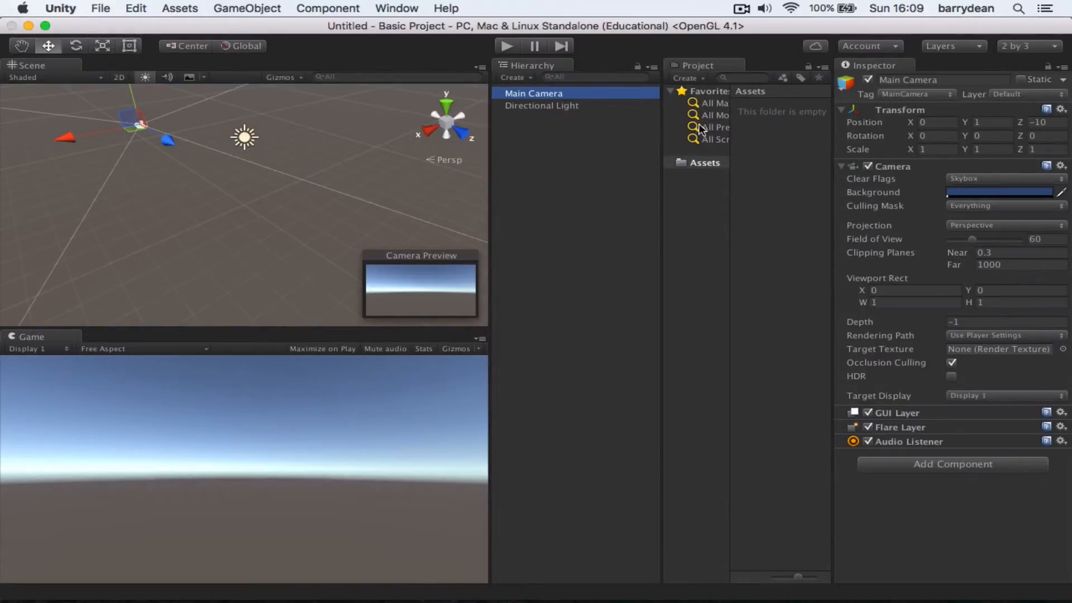
left_click(557, 105)
left_click(549, 96)
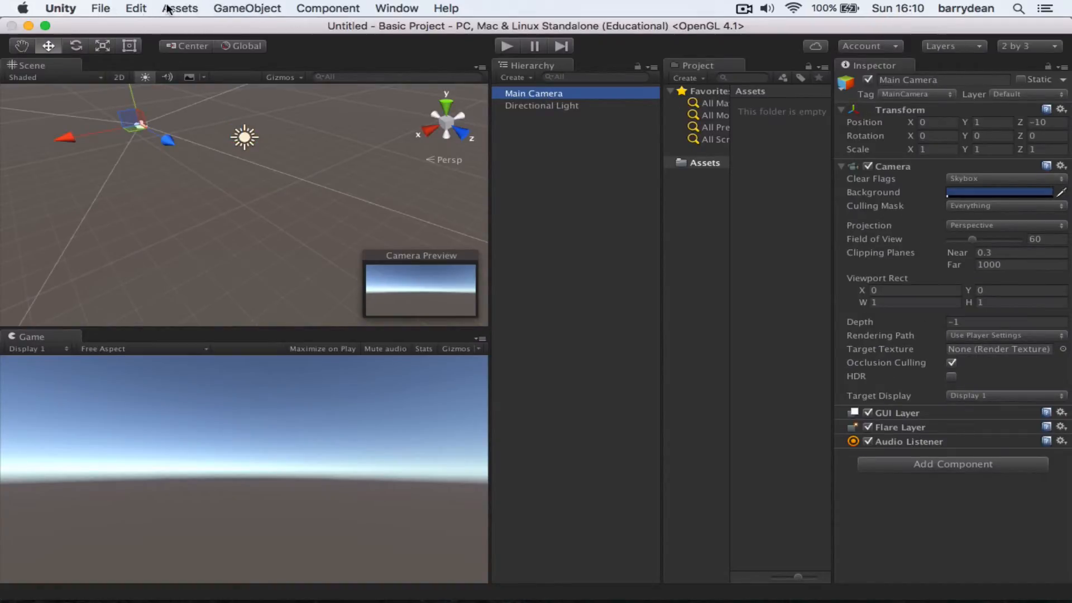
- Add a 3D plane to the scene as the ground
left_click(245, 8)
mouse_move(297, 56)
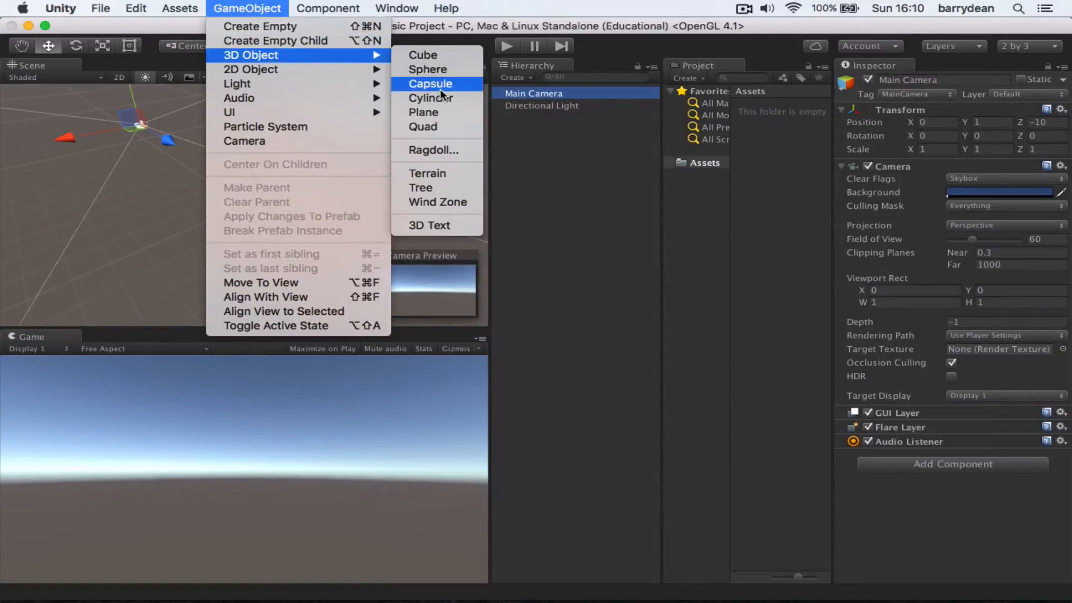
left_click(447, 115)
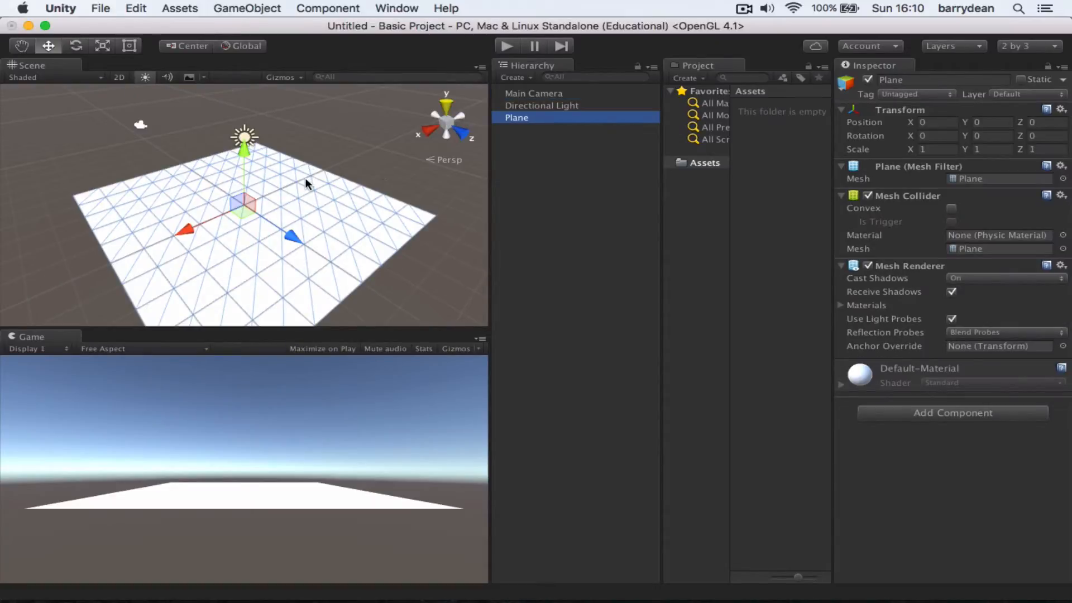
left_click_drag(305, 178, 281, 205, "alt")
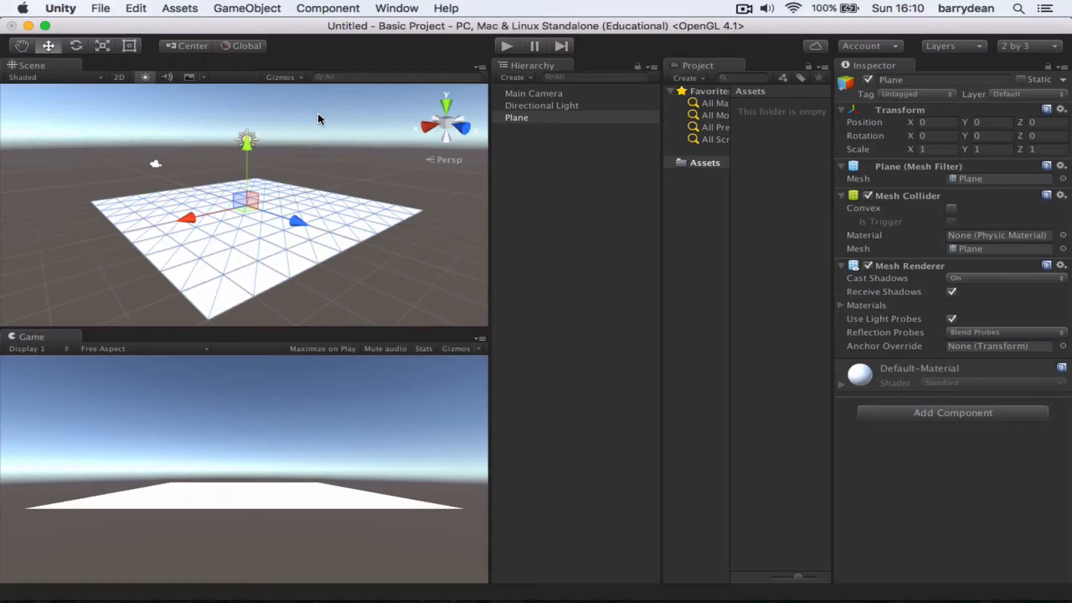
- Create a new material in the Assets folder and name it Green
left_click(187, 10)
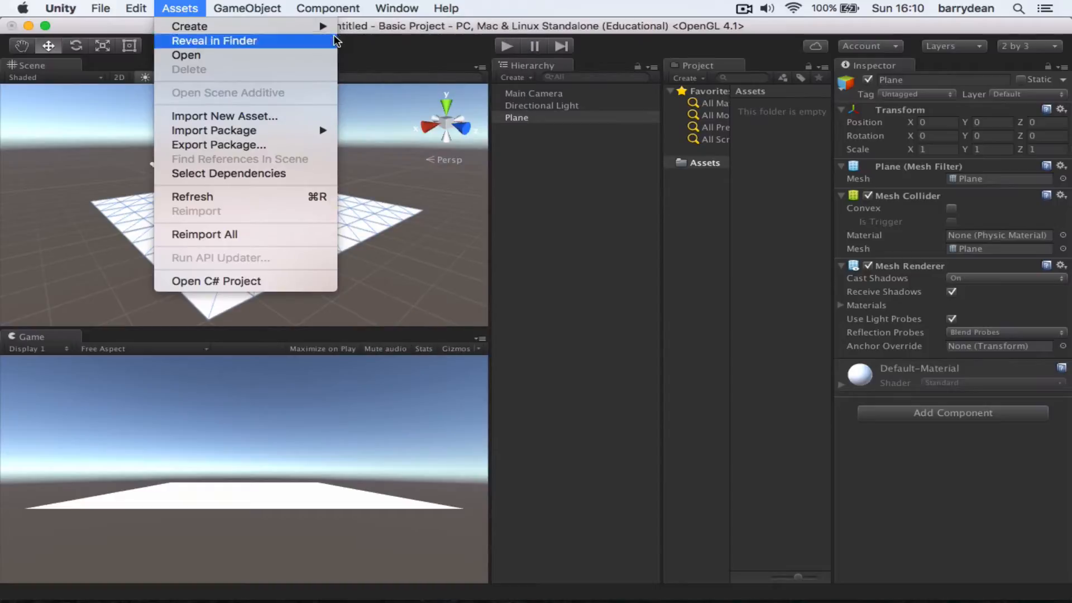
mouse_move(211, 28)
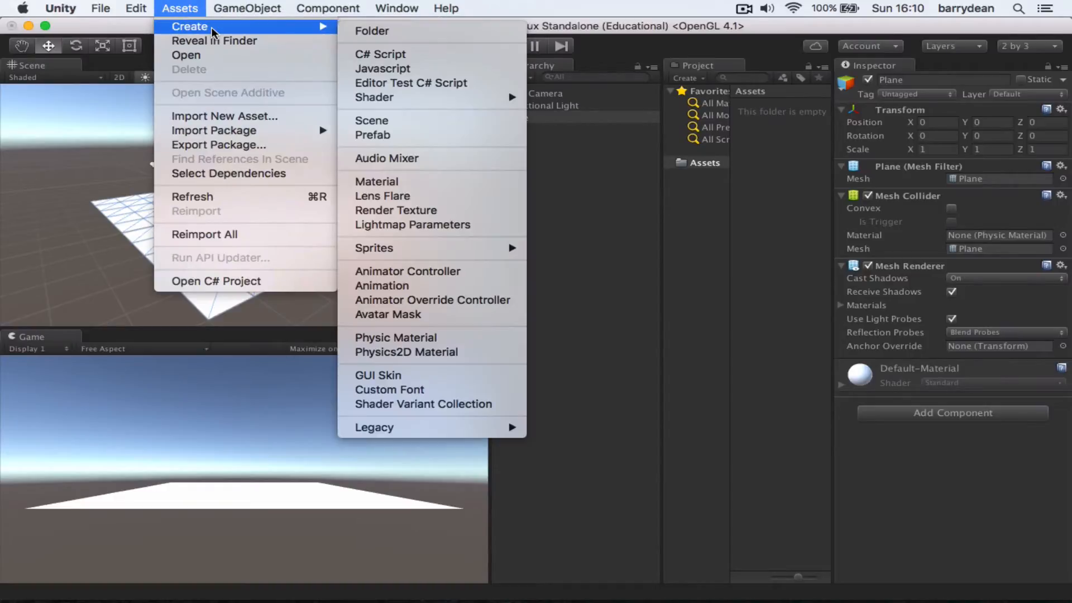
left_click(424, 182)
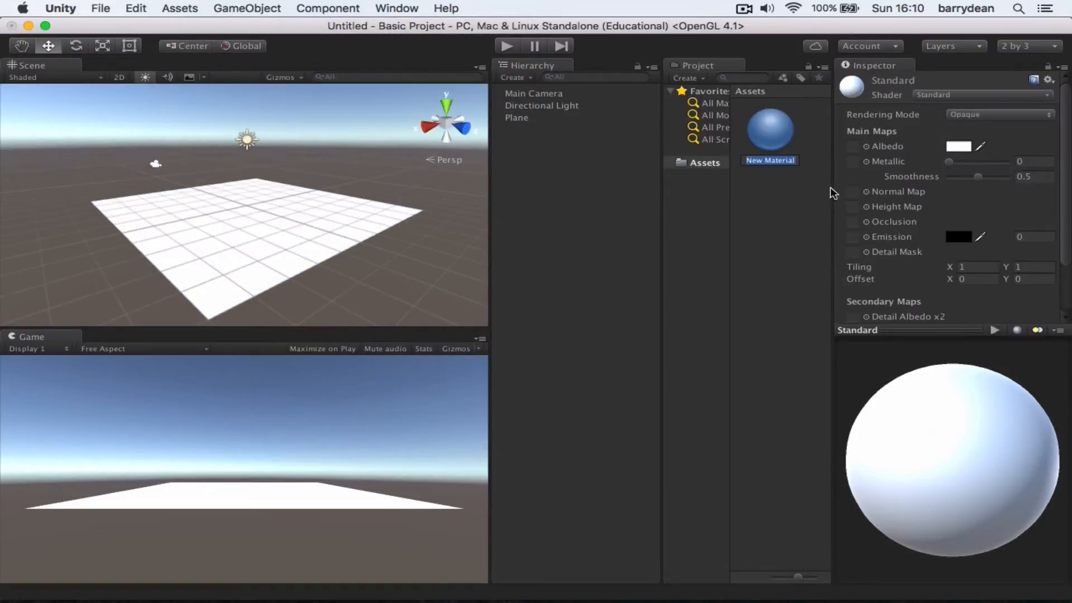
key("Return")
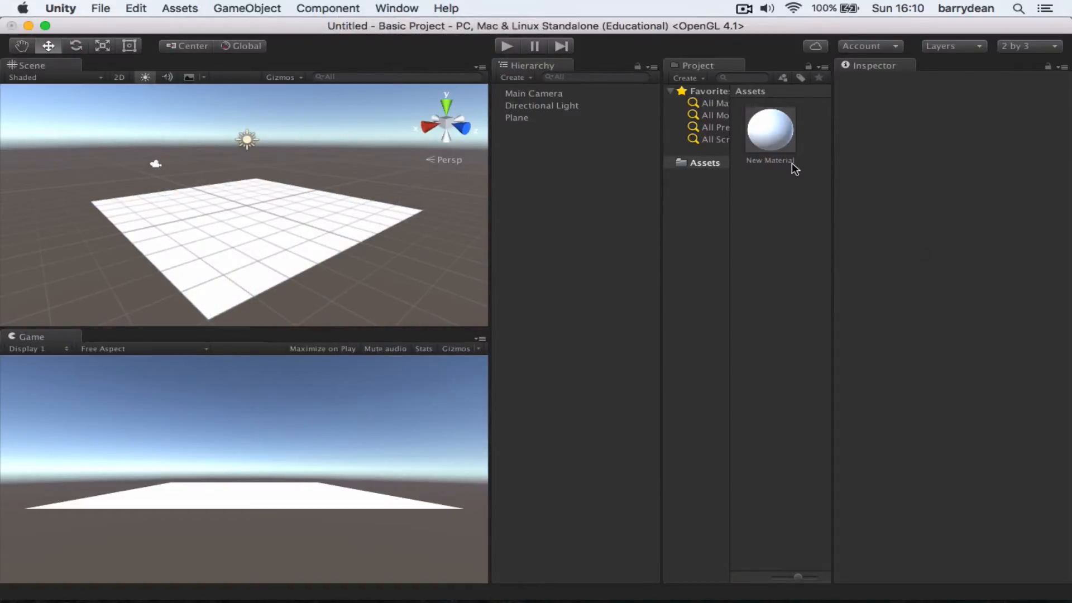
left_click(791, 161)
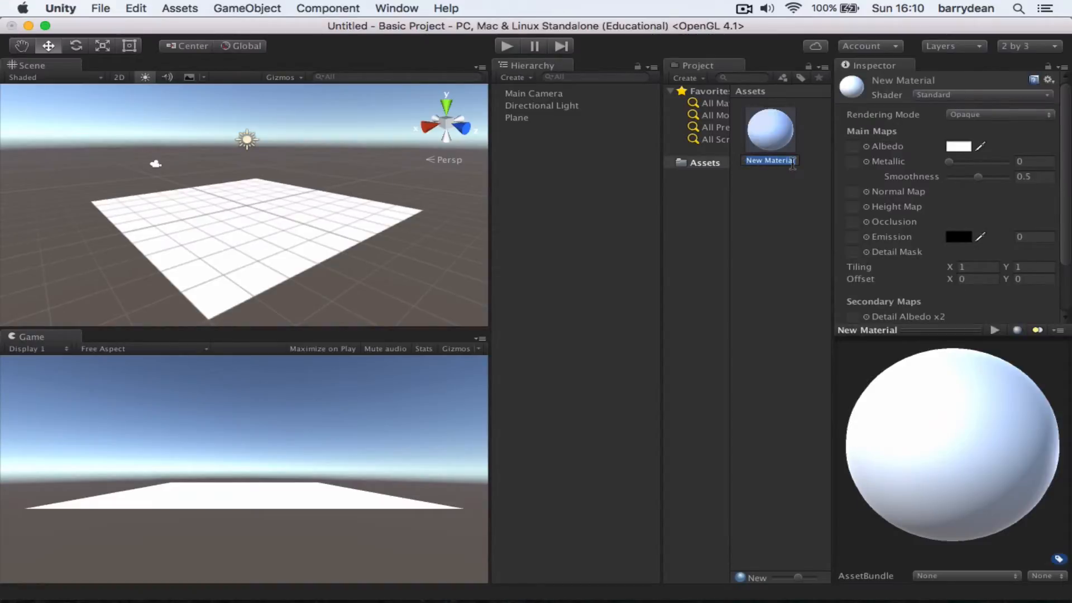
type("Green")
key("Return")
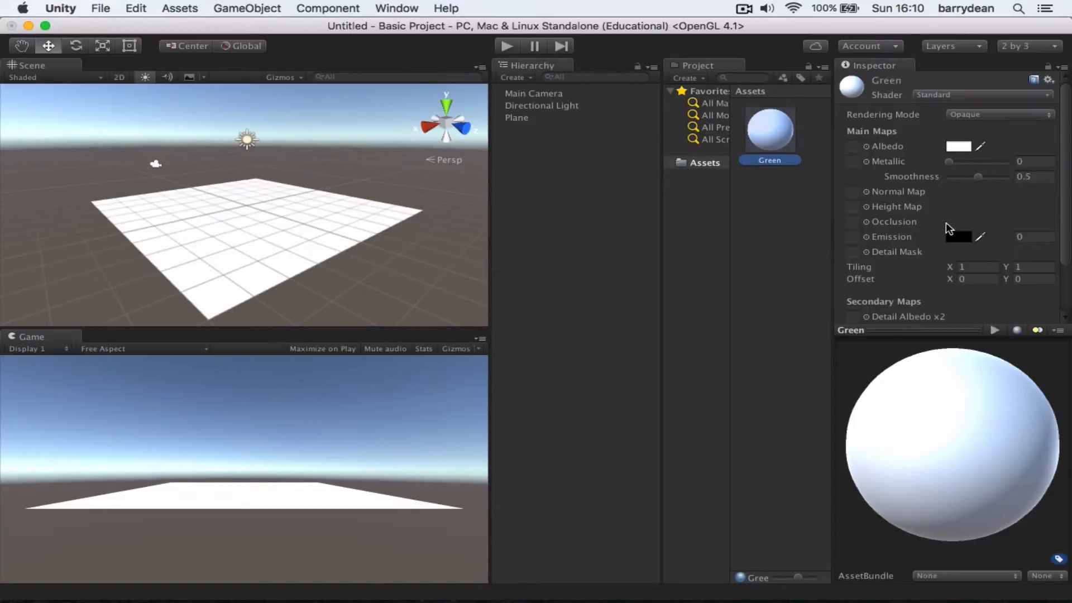
- Set the Green material's albedo colour to bright green (hex 0FE82BFF) and apply the material to the Plane
left_click(966, 148)
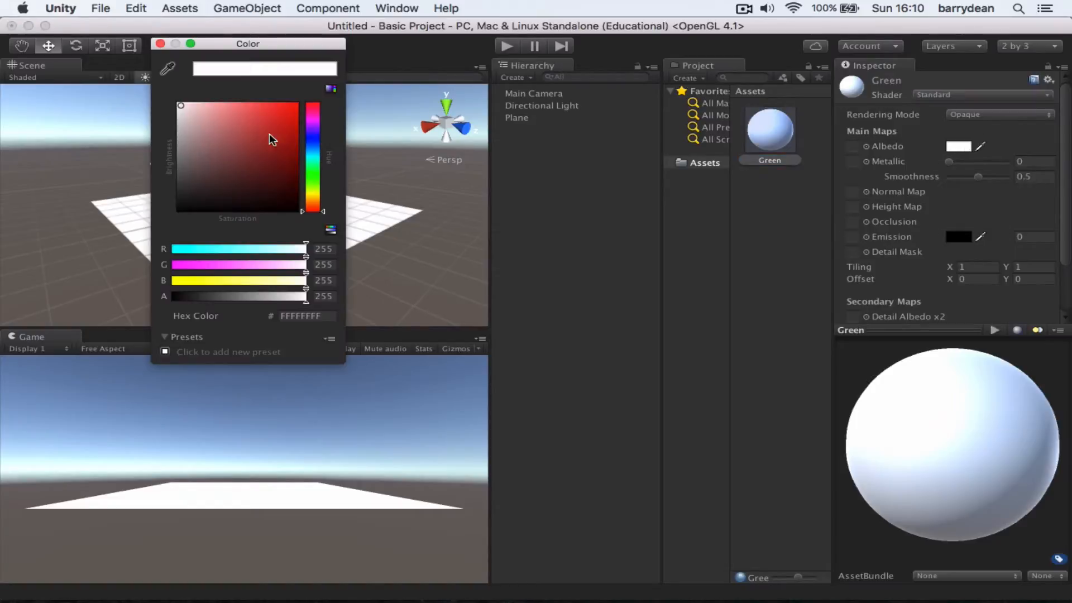
left_click(312, 173)
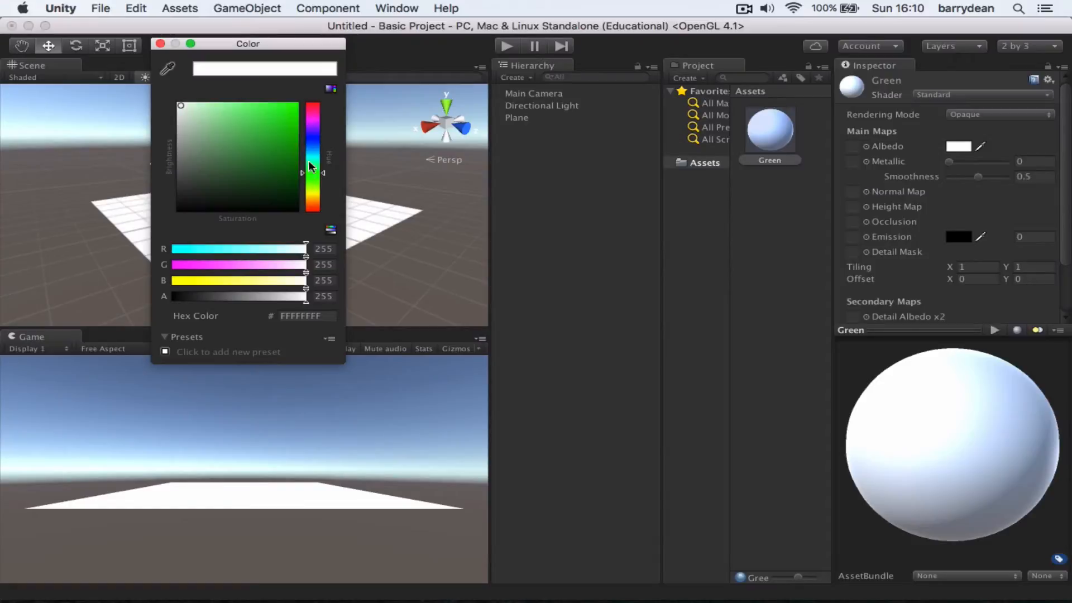
left_click(287, 115)
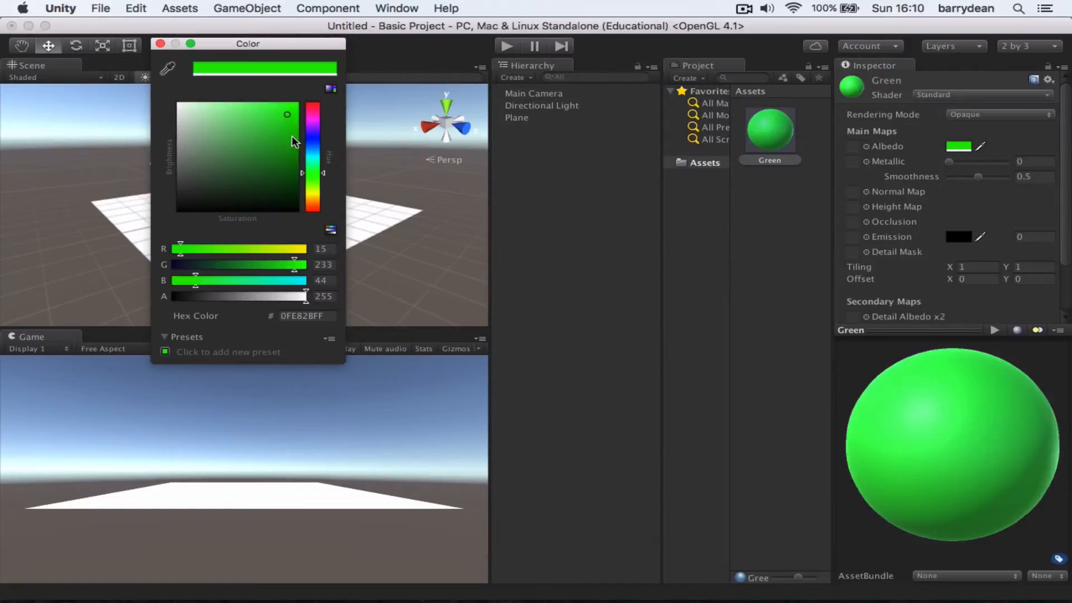
left_click(160, 44)
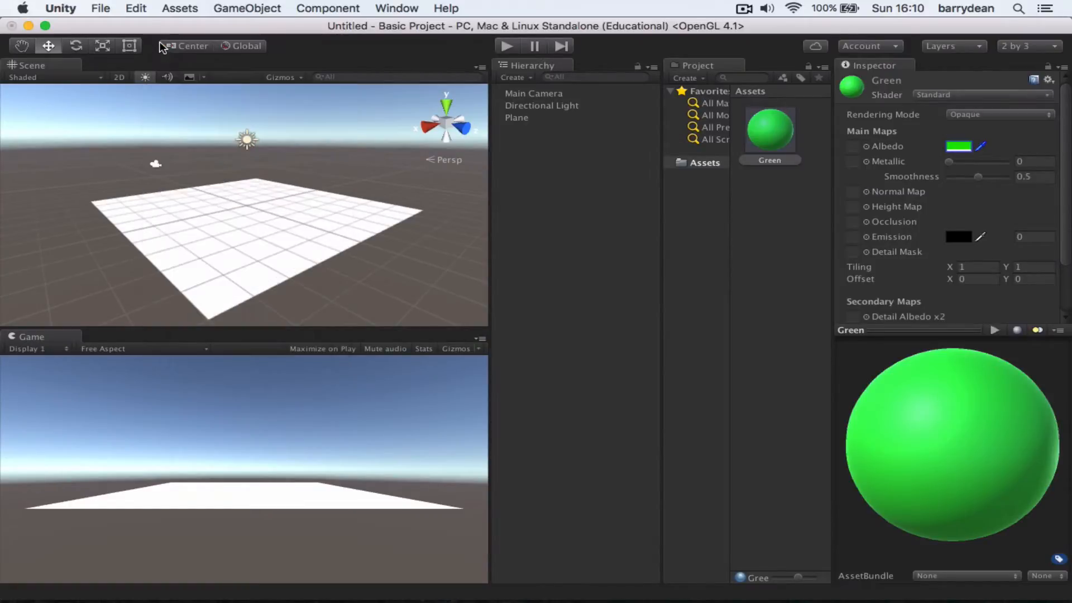
left_click(767, 200)
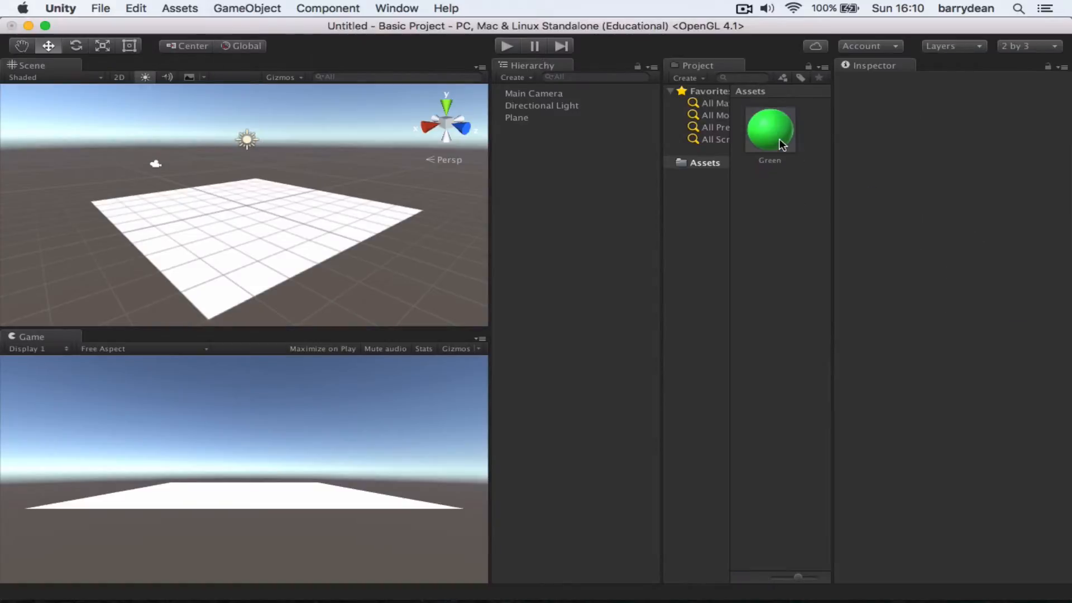
left_click_drag(779, 139, 509, 119)
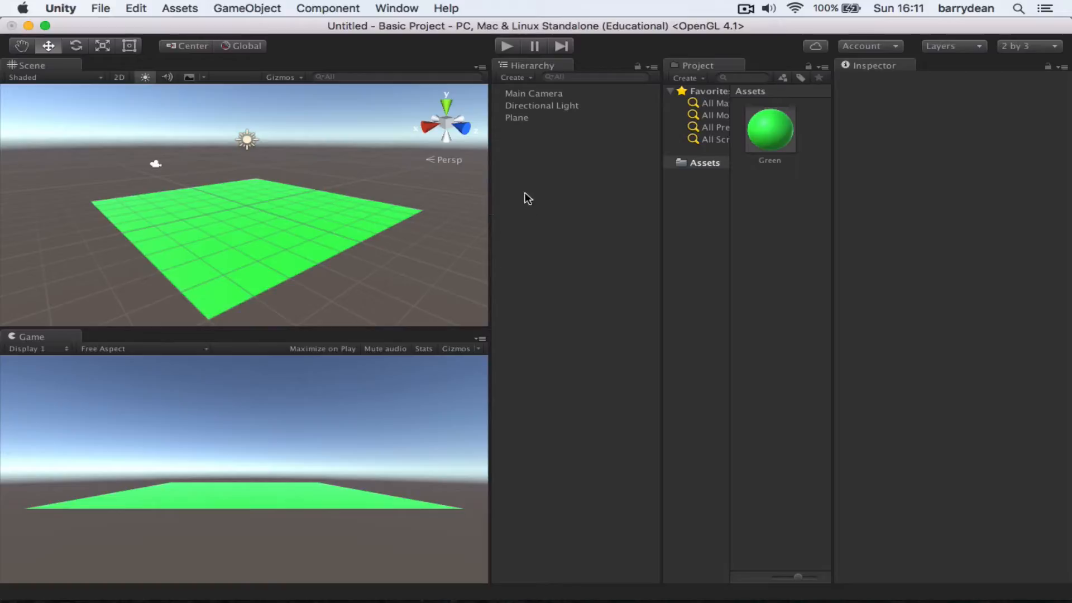
- Add a 3D cube and place it on the plane at position X 0, Y 0.5, Z 0
left_click(239, 9)
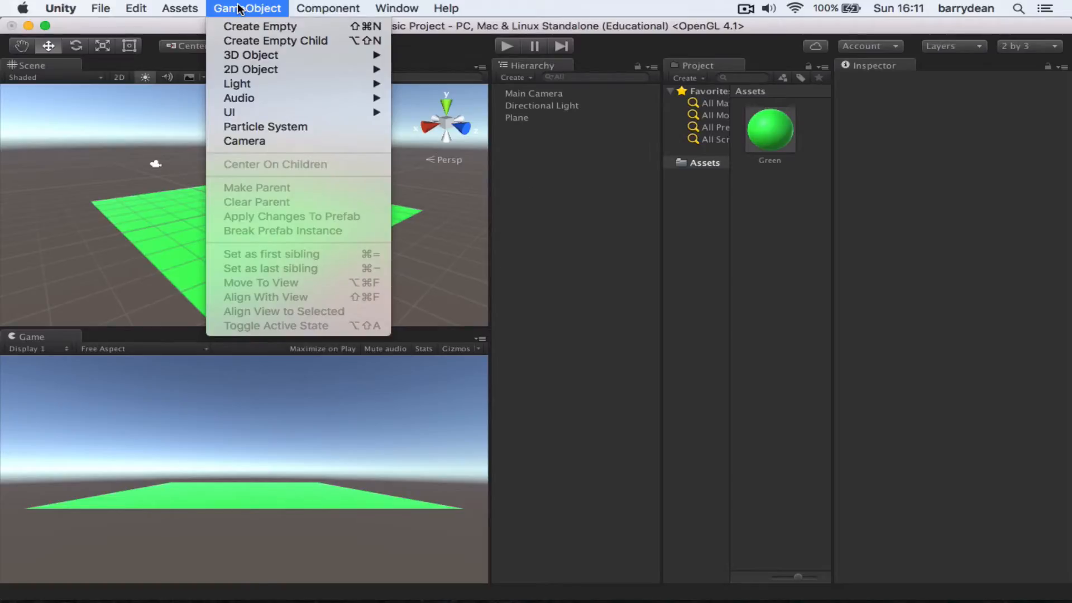
mouse_move(263, 55)
left_click(450, 57)
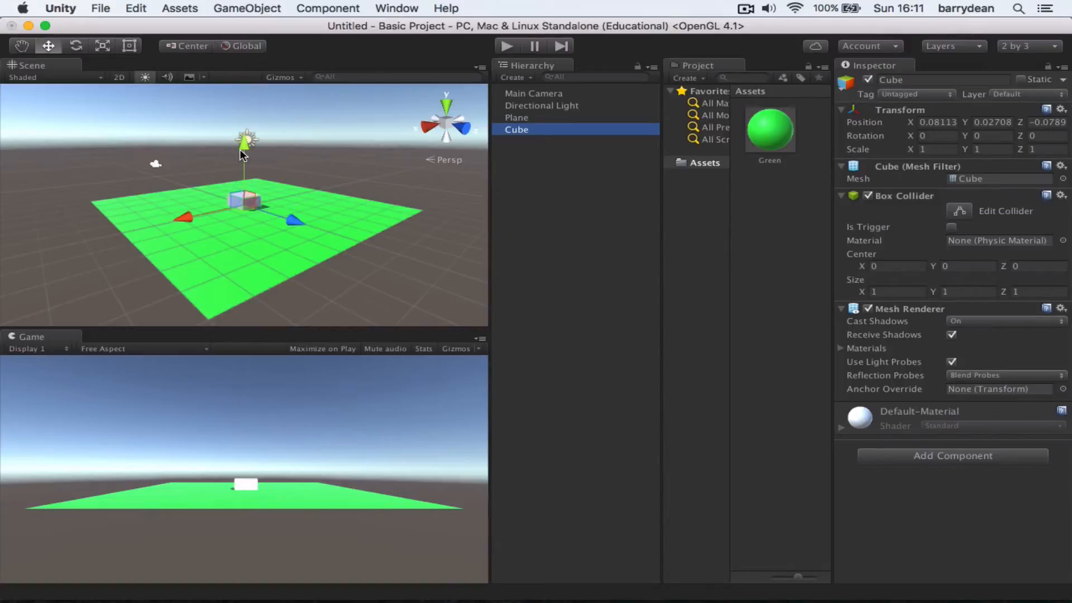
left_click_drag(243, 145, 248, 142)
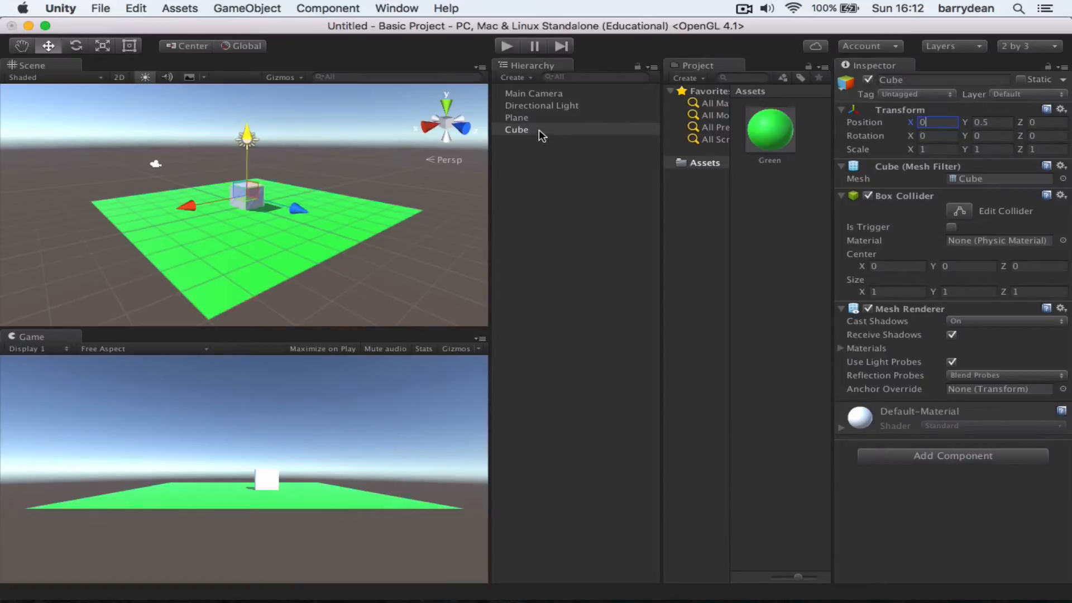
- Rename the cube object as RedCube
left_click(538, 129)
left_click(538, 129)
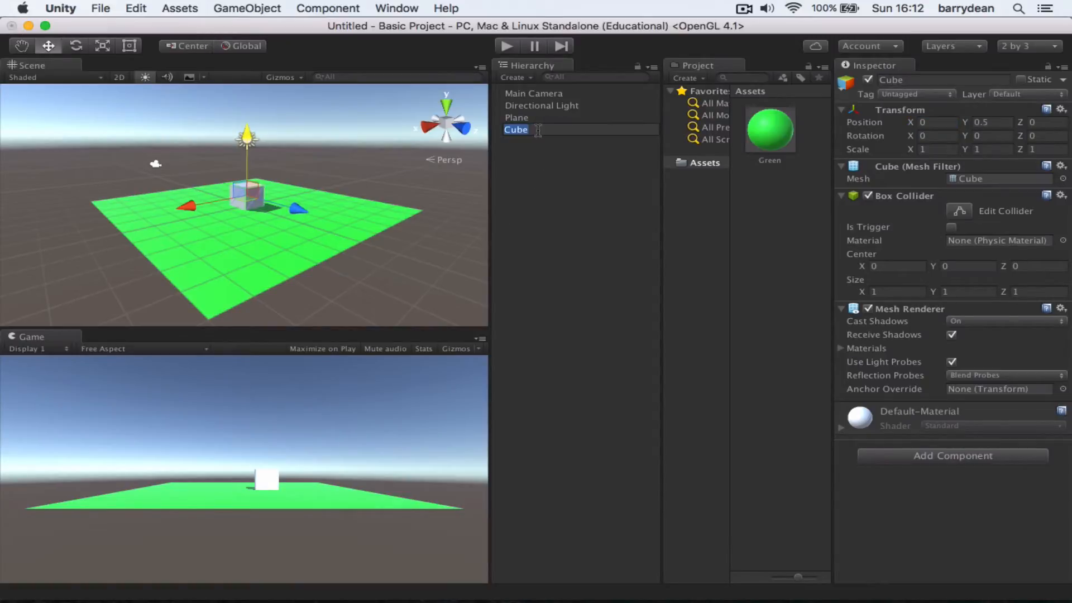
left_click(505, 129)
type("Red")
left_click(520, 199)
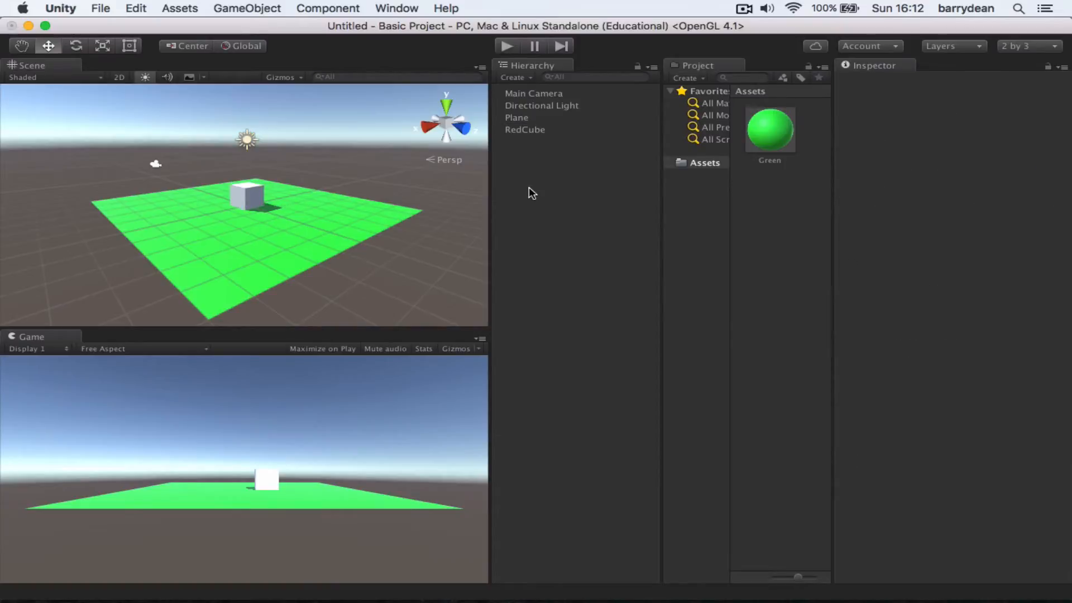
- Create a new material in the Assets folder and name it Red
left_click(529, 131)
left_click(176, 7)
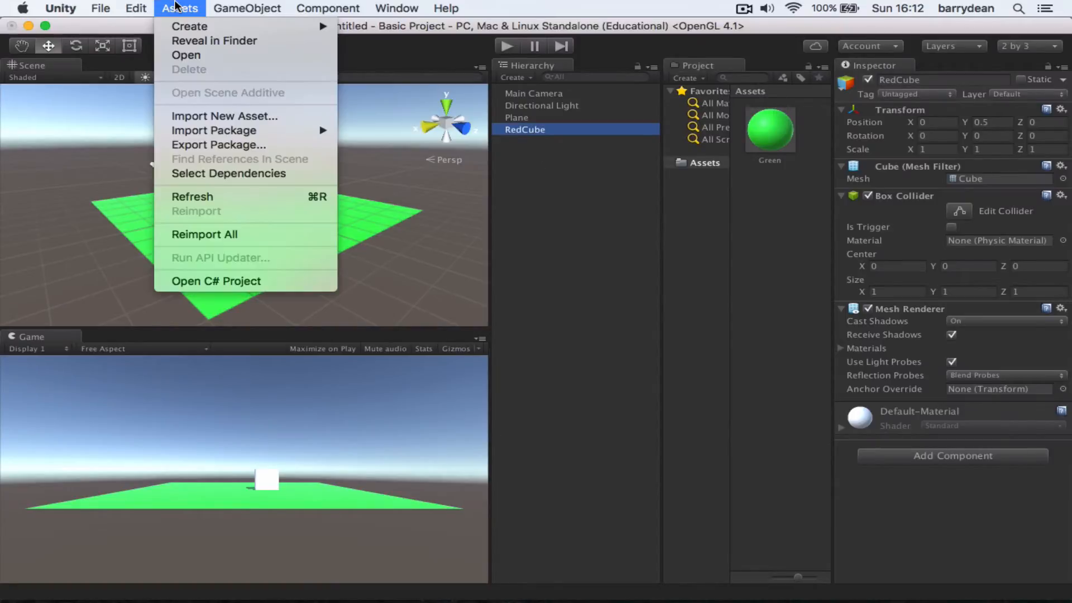
mouse_move(285, 26)
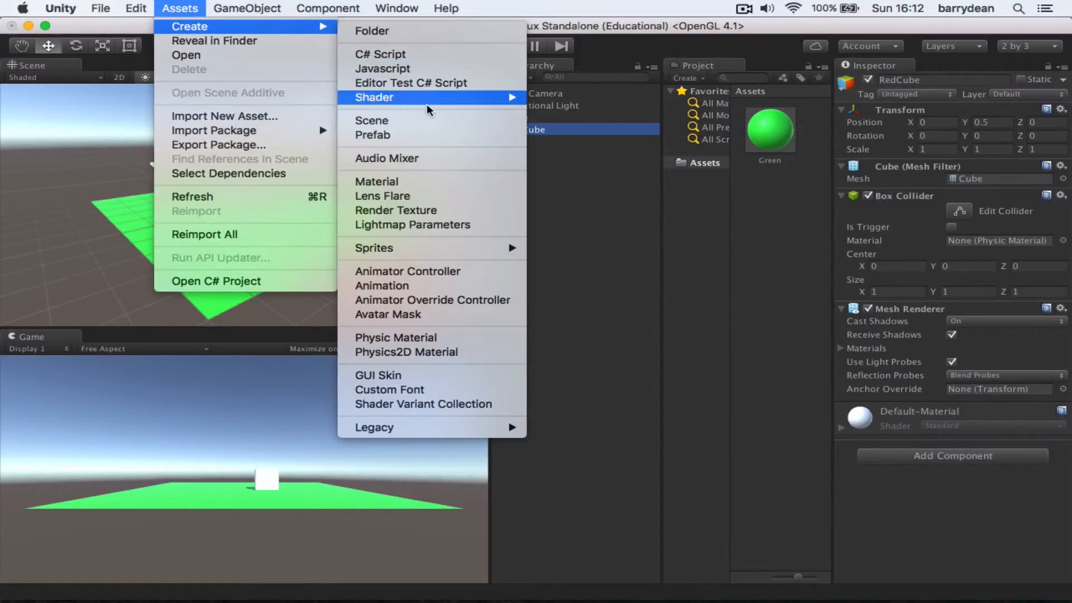
left_click(434, 179)
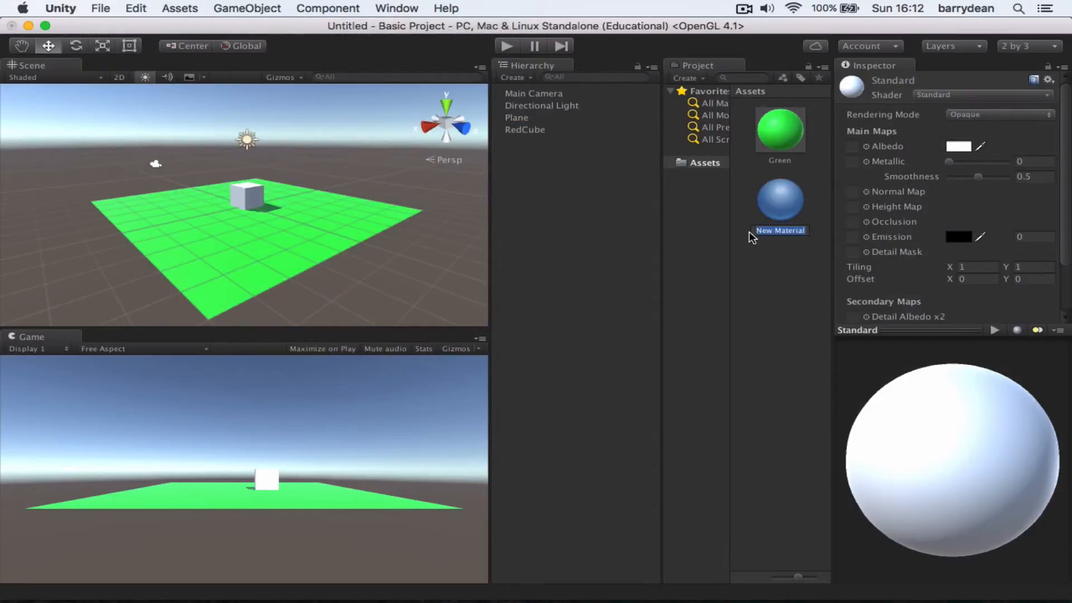
type("Red")
key("Return")
- Set the Red material's albedo colour to red (hex C40F31FF) and apply the material to RedCube
left_click(967, 148)
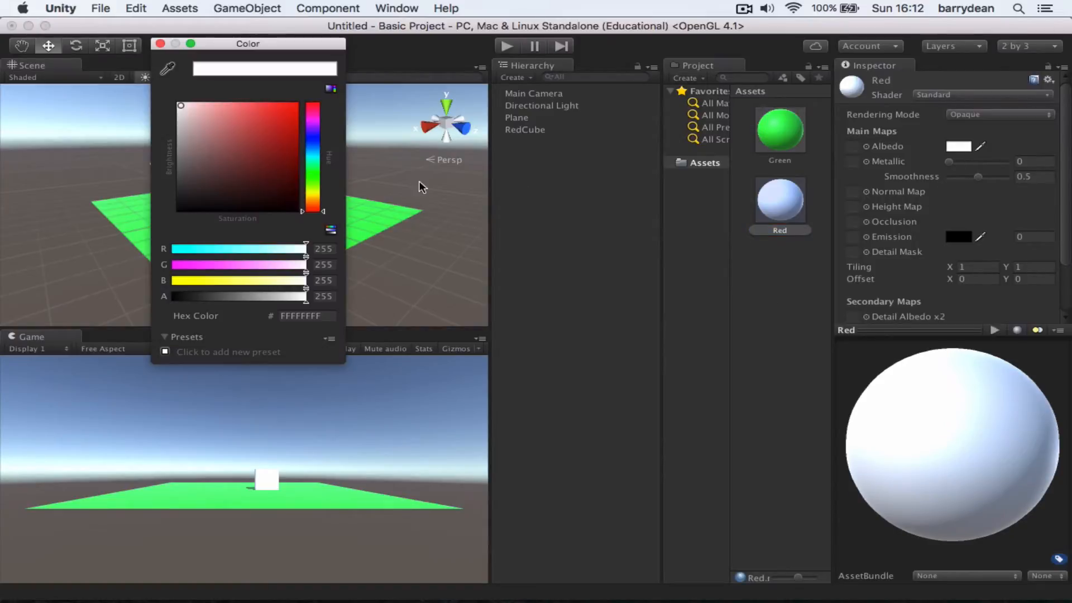
left_click(310, 107)
left_click(280, 118)
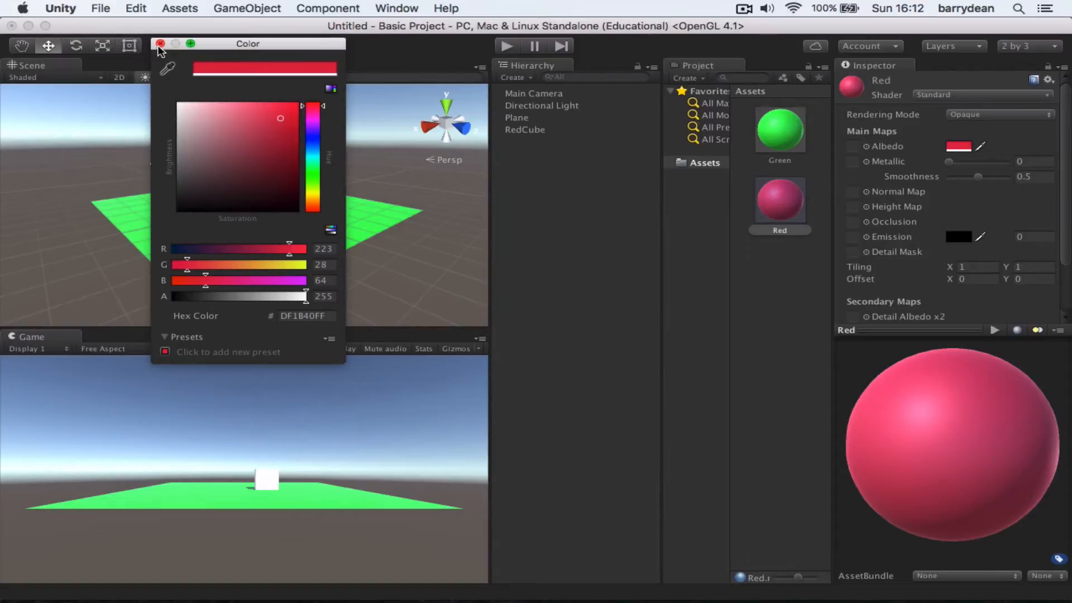
left_click_drag(272, 113, 285, 129)
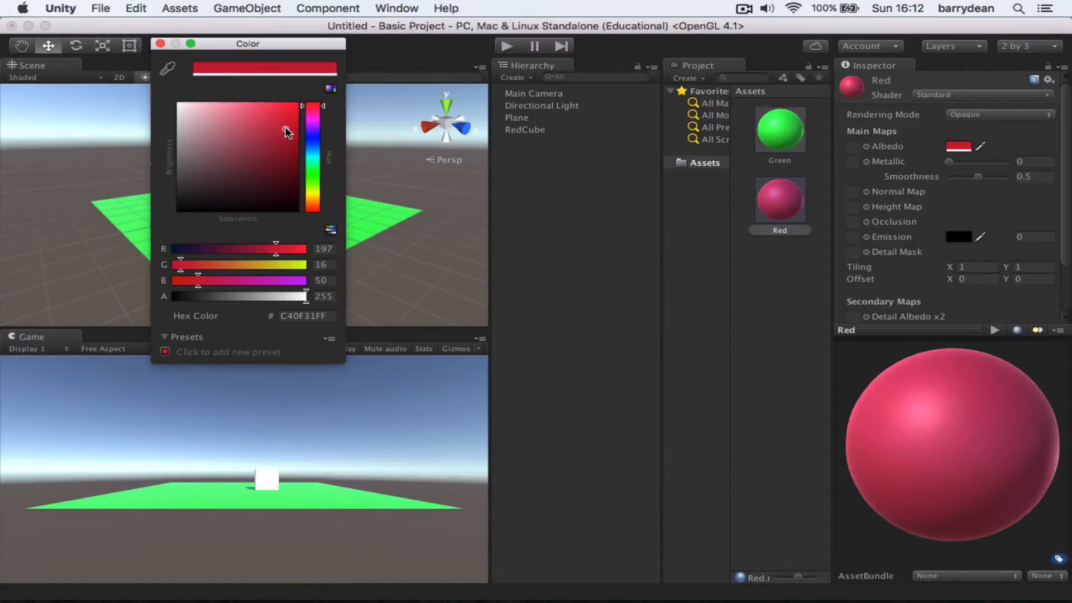
left_click(161, 43)
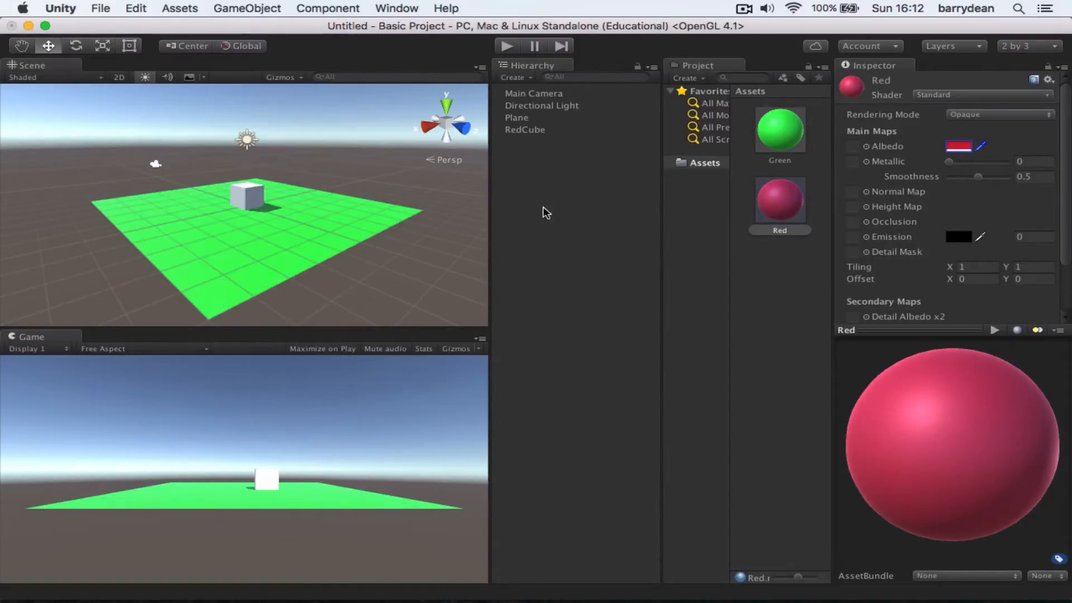
left_click(759, 230)
left_click_drag(780, 208, 537, 131)
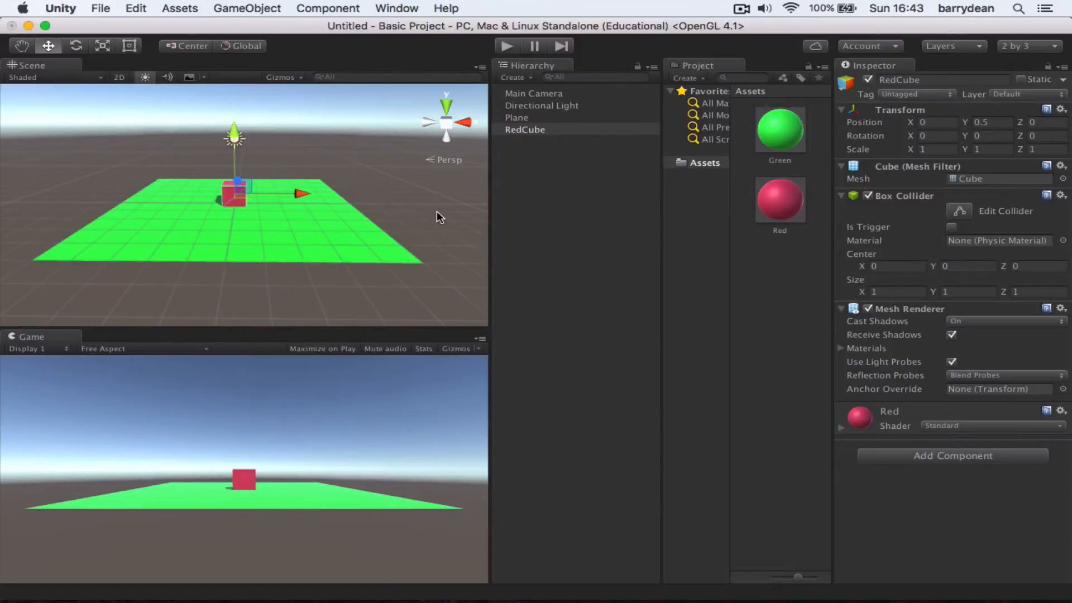
- Orbit and zoom the Scene view around the plane and cube to examine them from different angles
key("alt")
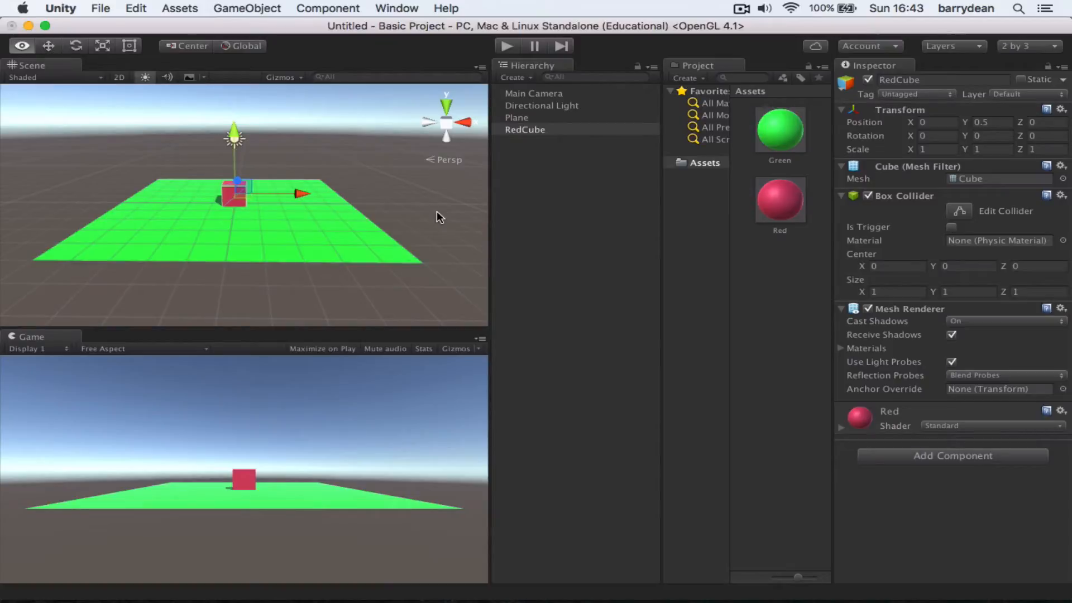
left_click_drag(437, 212, 494, 222, "alt")
left_click_drag(498, 249, 400, 237, "alt")
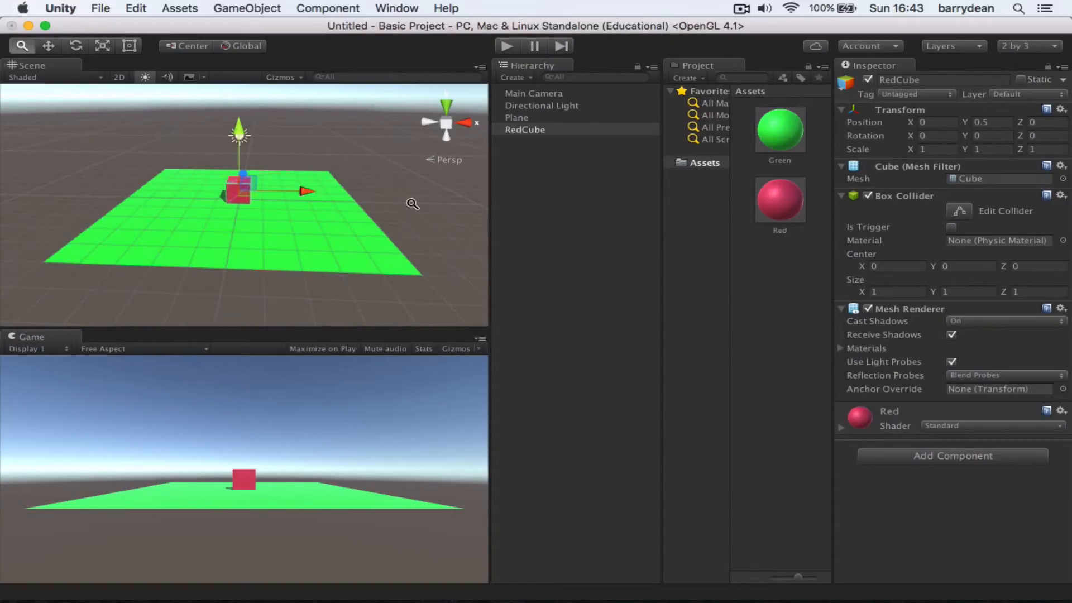
right_click_drag(412, 203, 431, 251, "alt")
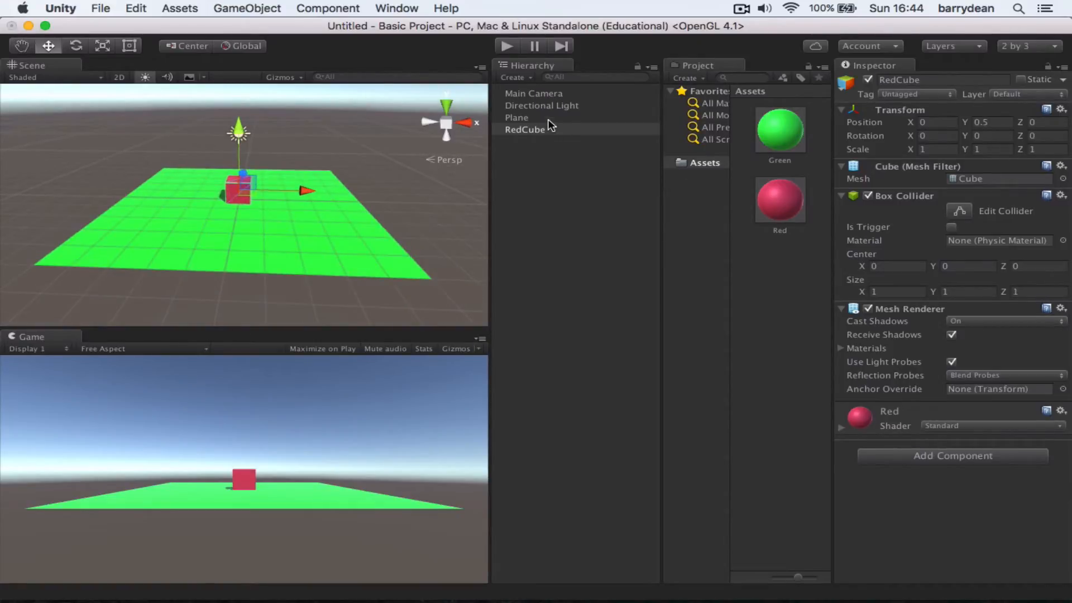
- Examine the properties and components of Main Camera, Directional Light, Plane and RedCube by selecting each object
left_click(524, 94)
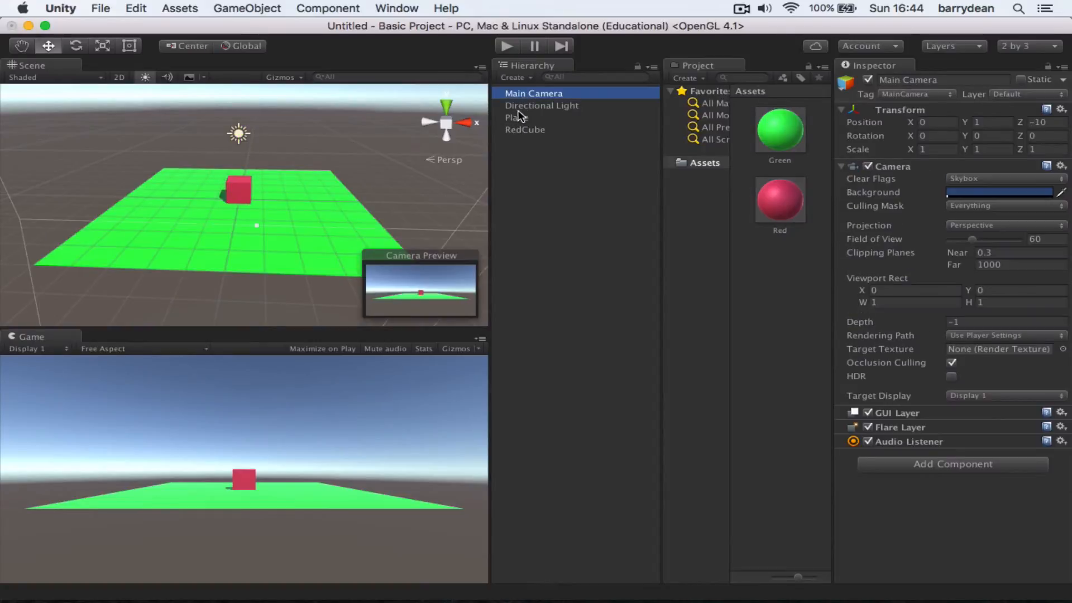
left_click(522, 106)
left_click(514, 131)
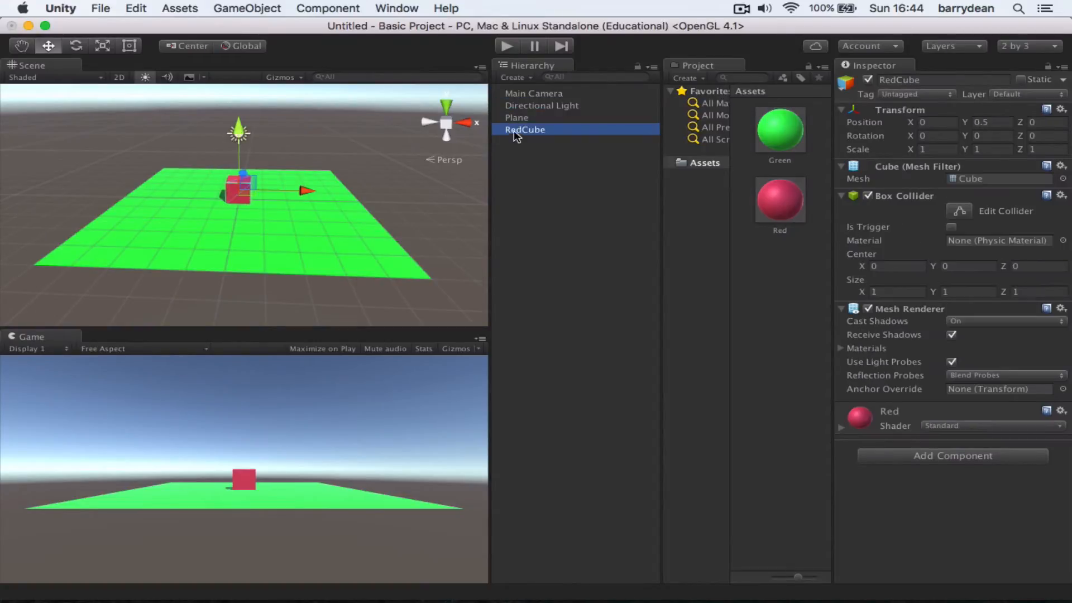
left_click(535, 95)
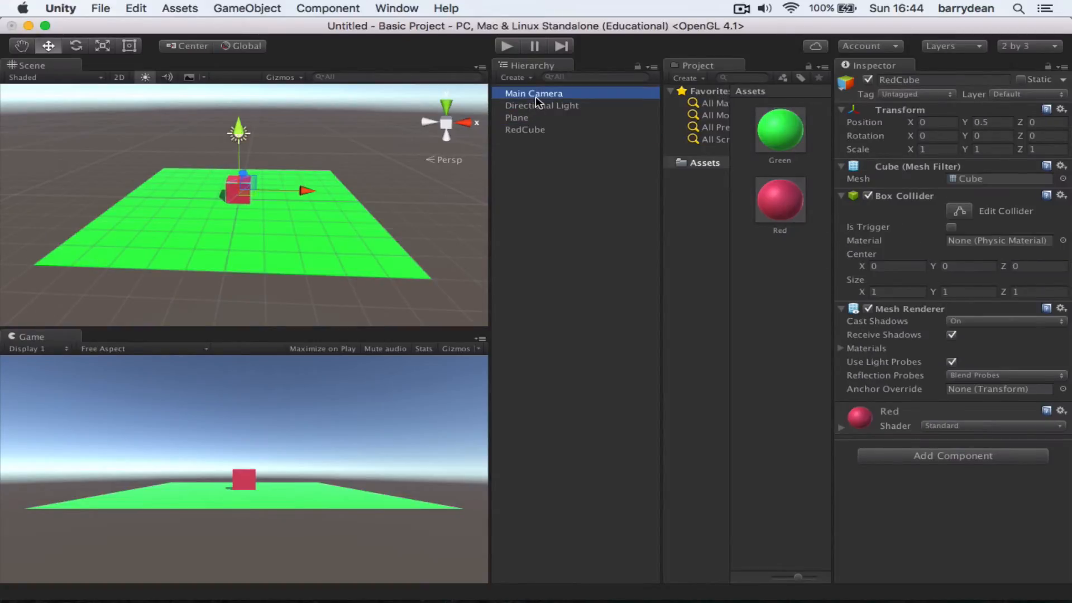
left_click(509, 107)
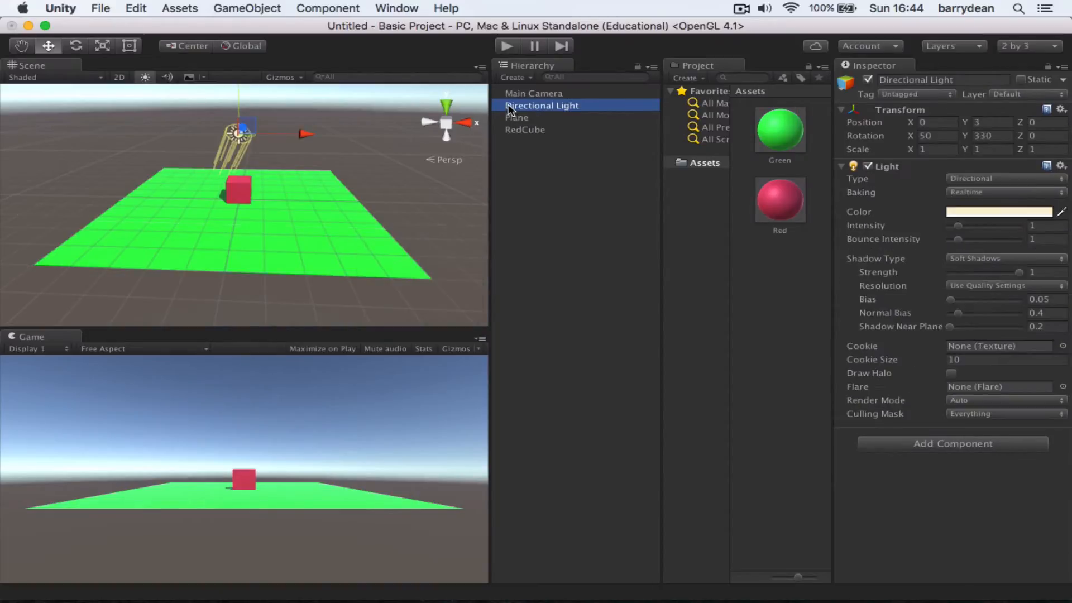
left_click(527, 130)
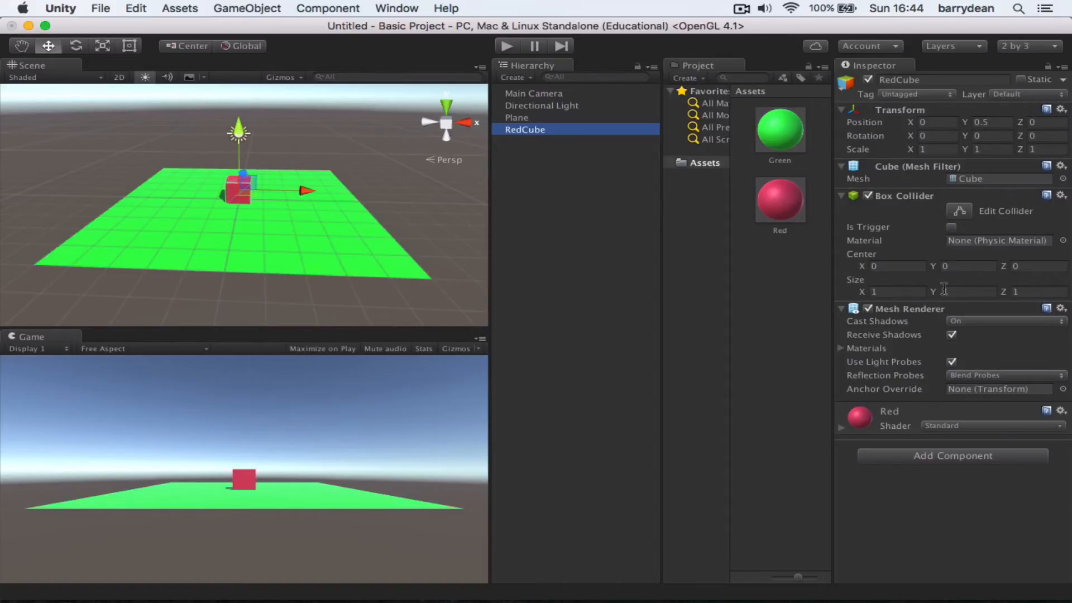
left_click(514, 117)
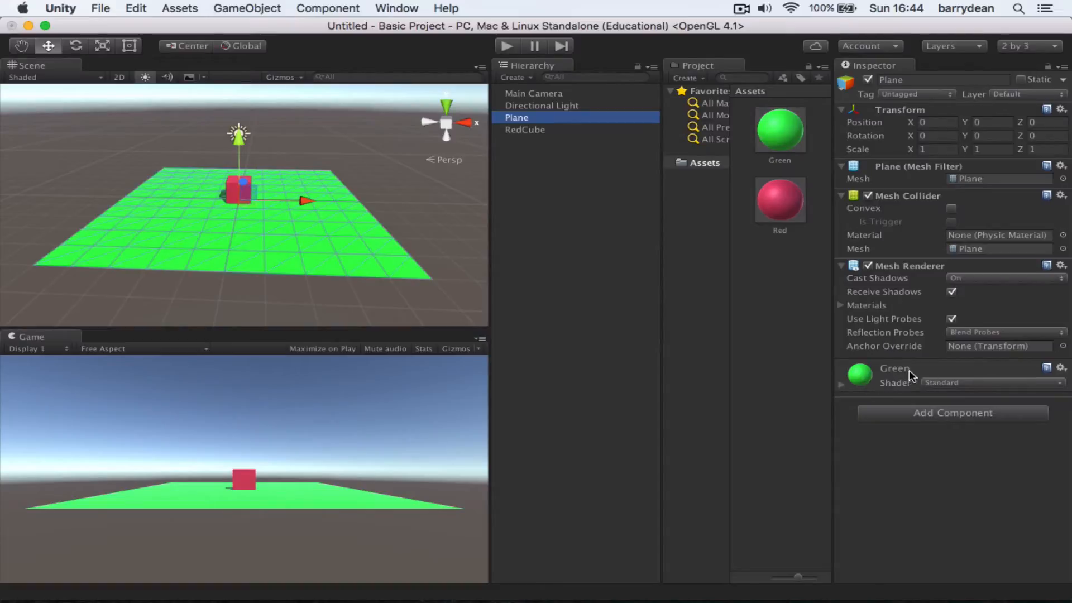
left_click(525, 129)
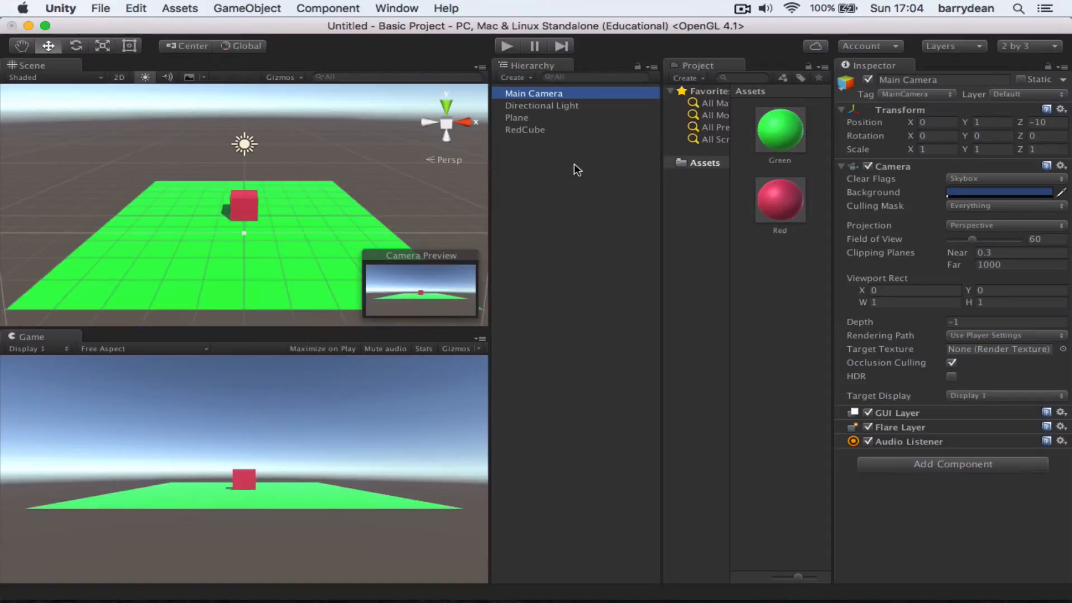
- Frame RedCube in the Scene view, select the Plane and zoom back to view the whole plane
left_click(526, 130)
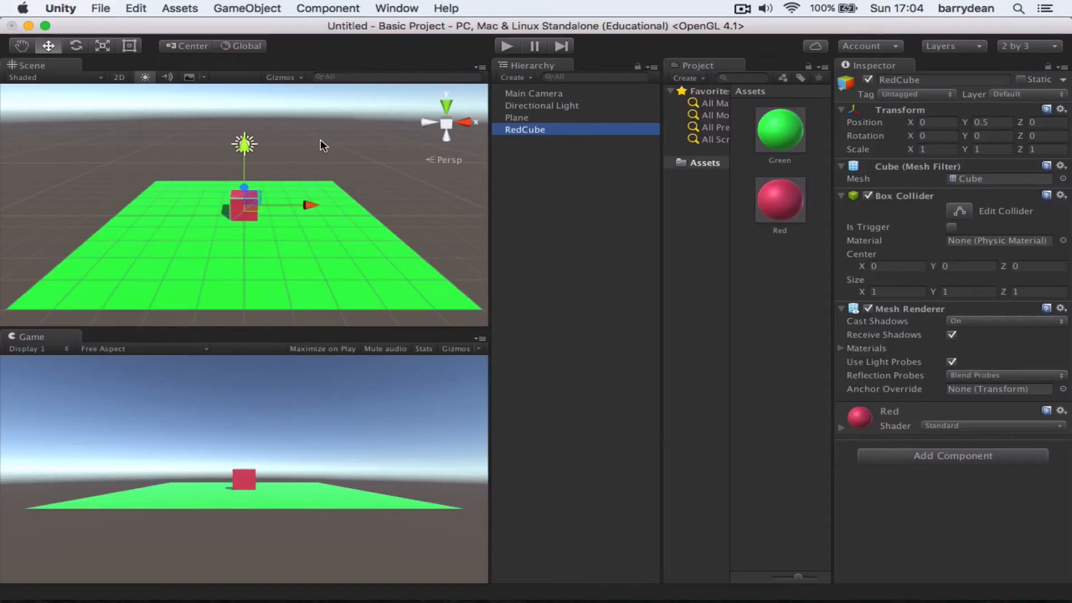
key("f")
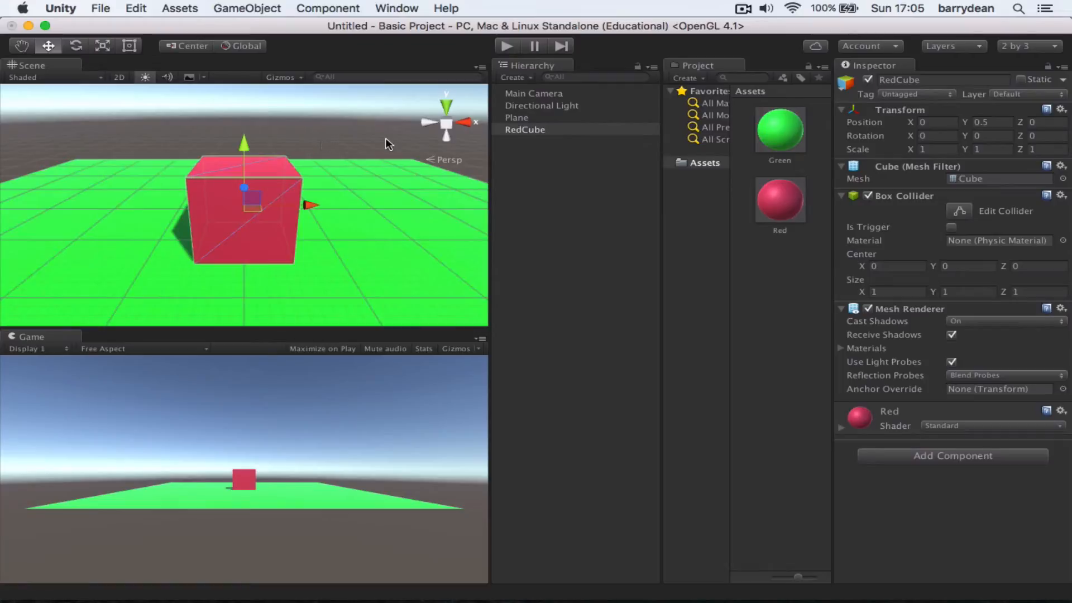
left_click(516, 118)
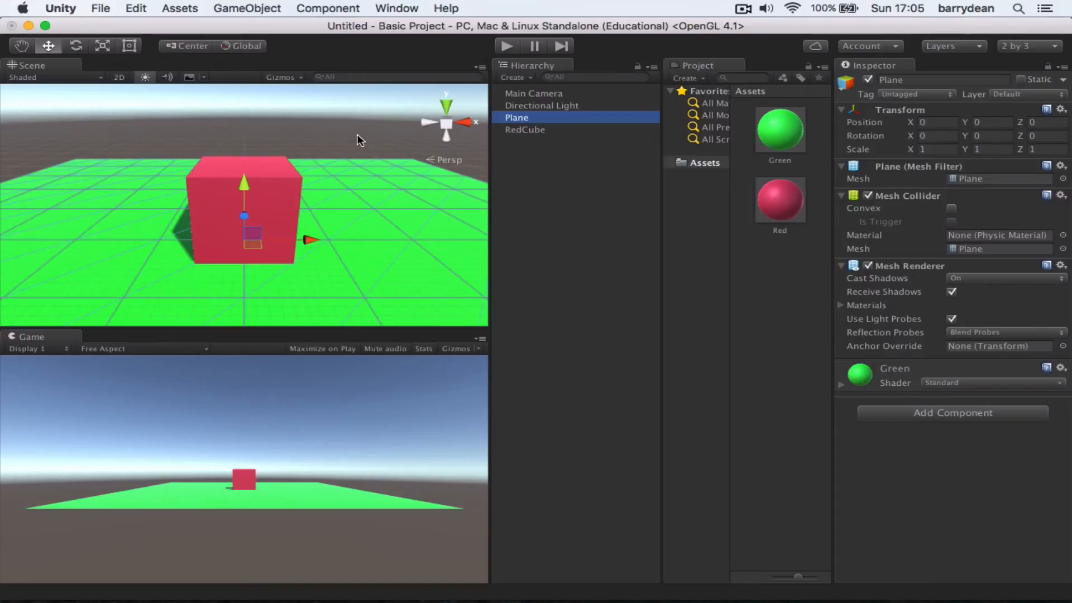
scroll(357, 134, "down", 5)
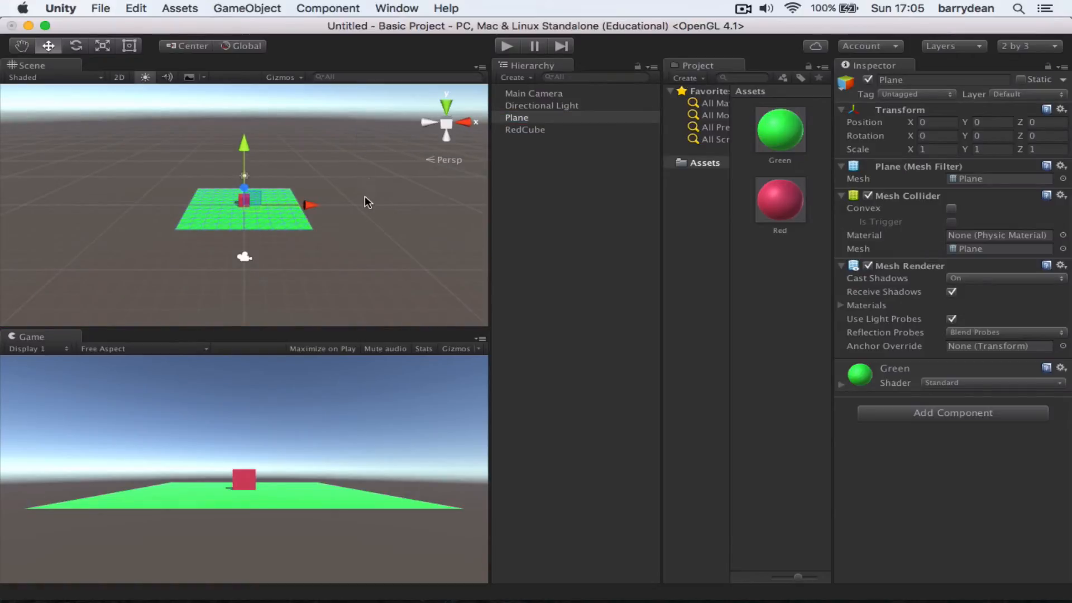
scroll(364, 201, "up", 5)
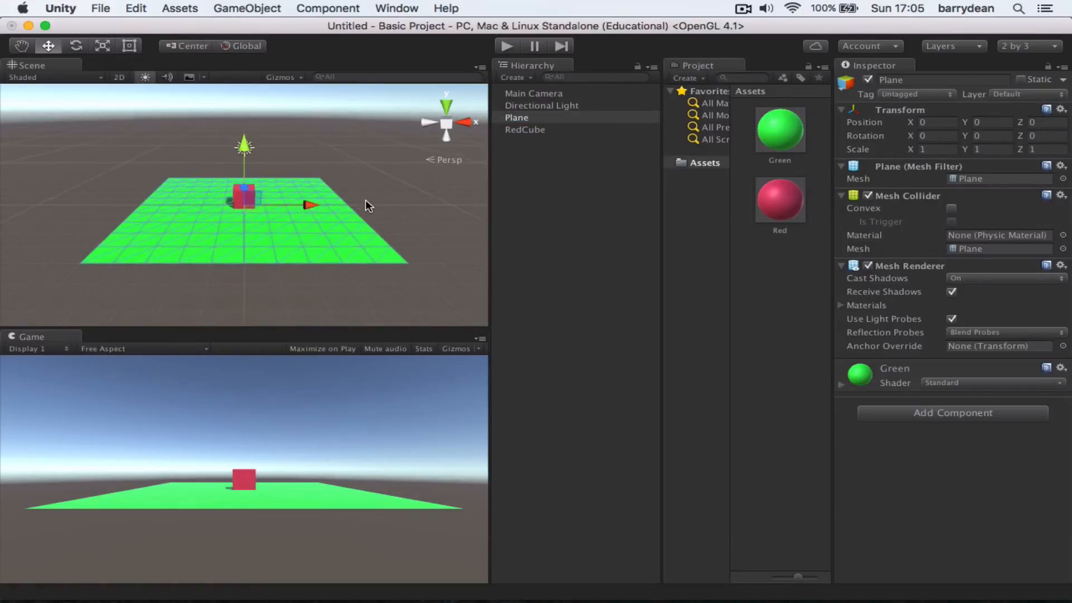
scroll(365, 206, "up", 2)
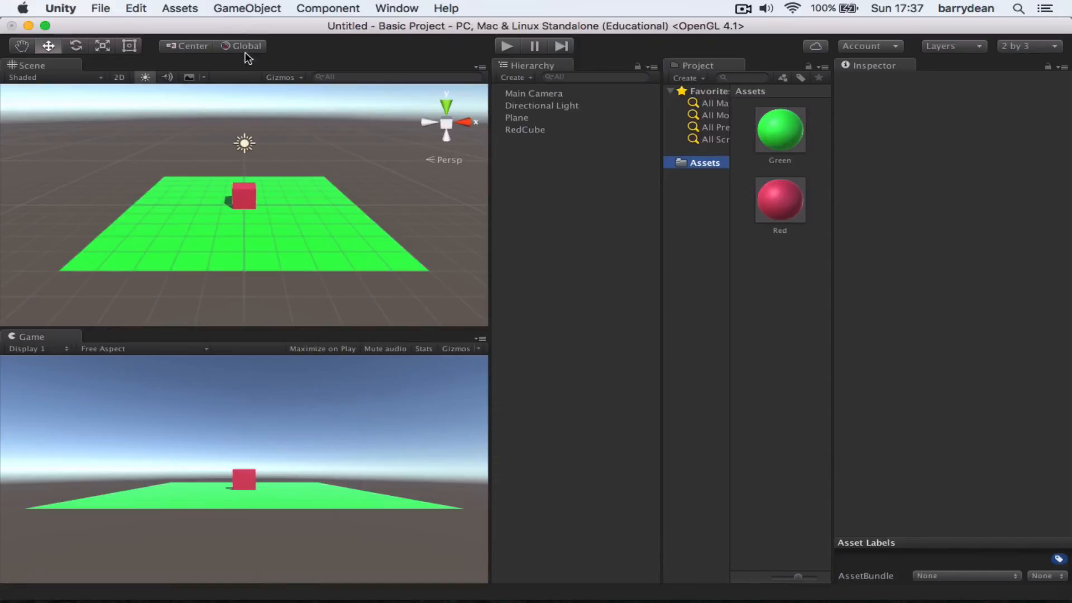
- Import the existing Spin.cs script into the project's Assets folder and open it in MonoDevelop to review its code
left_click(179, 8)
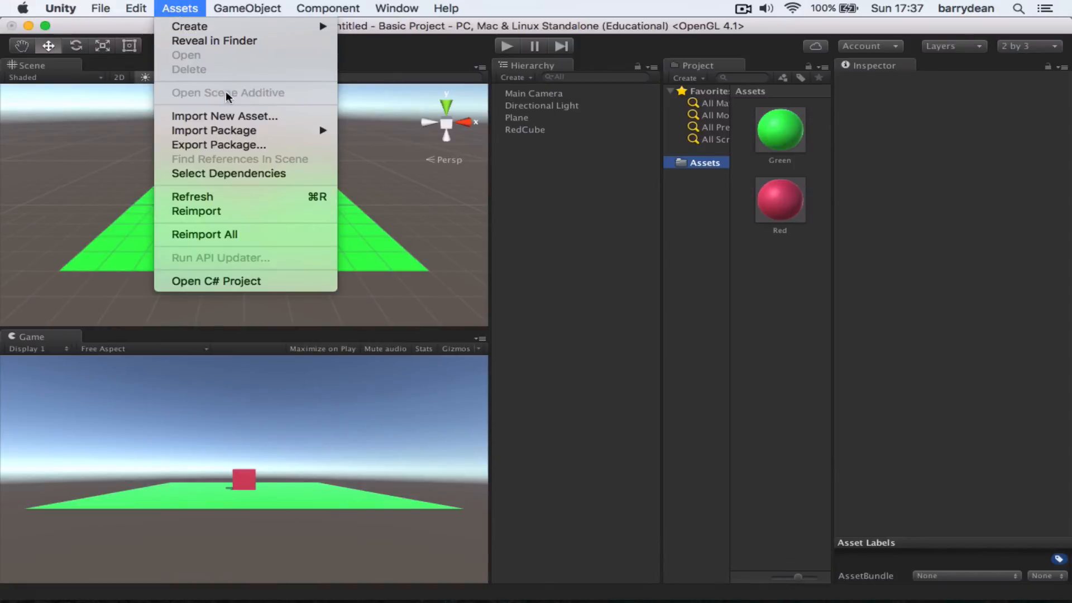
left_click(261, 117)
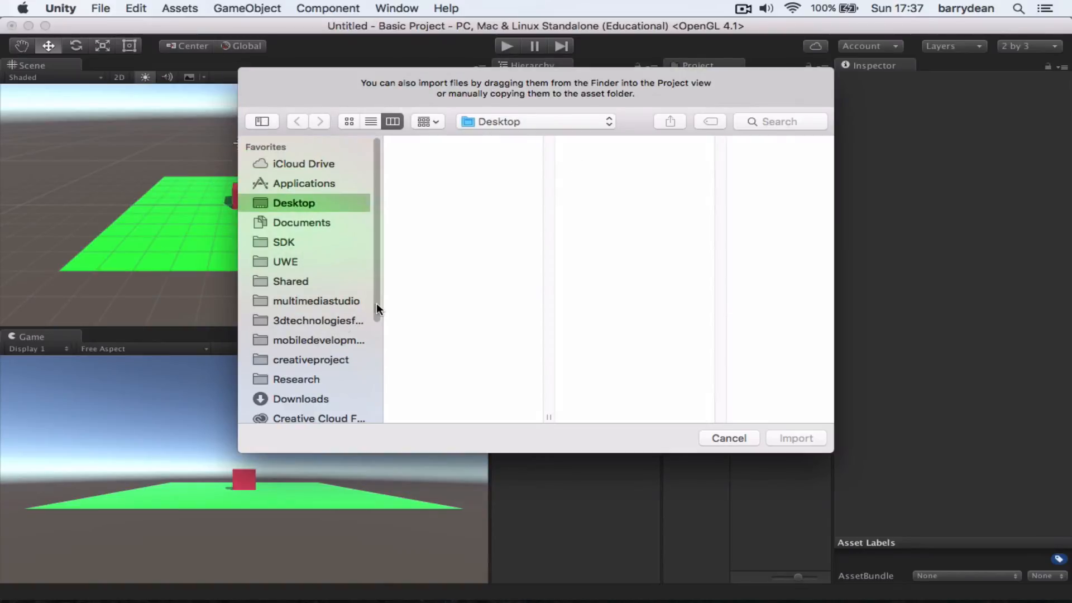
scroll(374, 307, "down", 2)
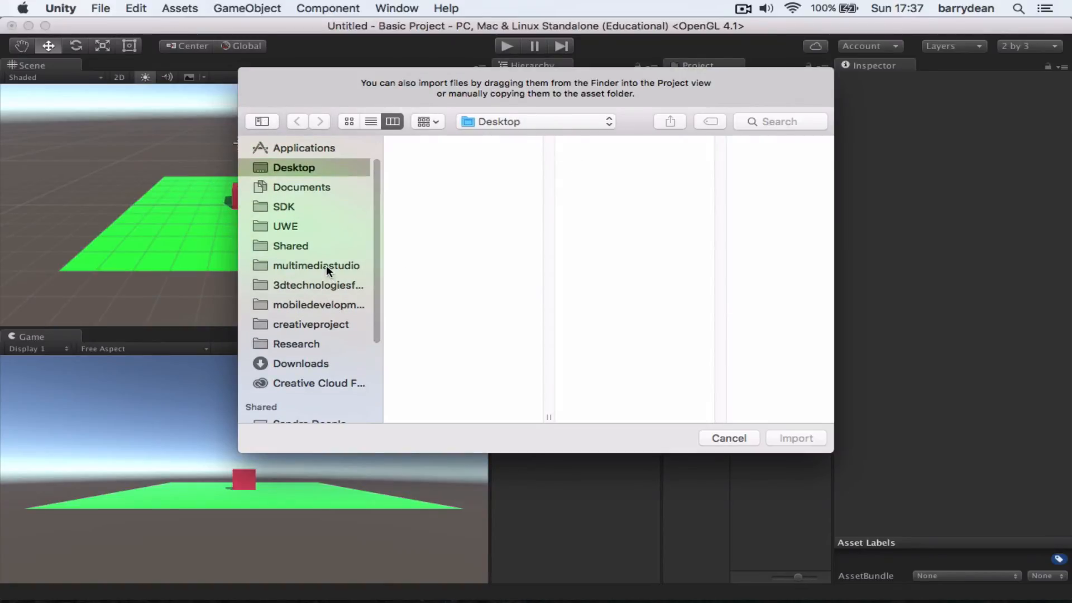
left_click(325, 303)
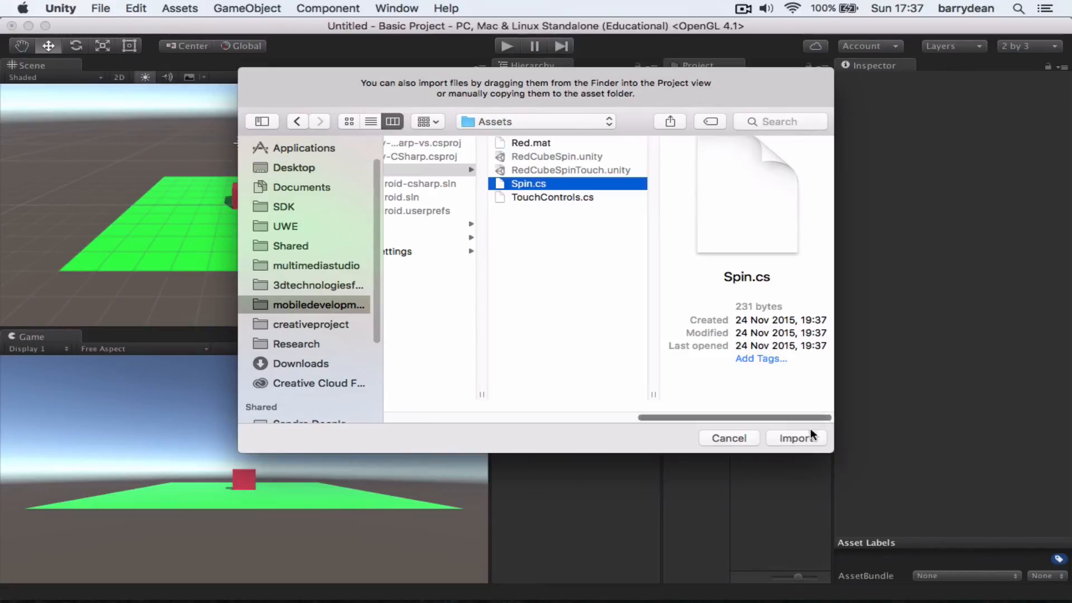
left_click(811, 434)
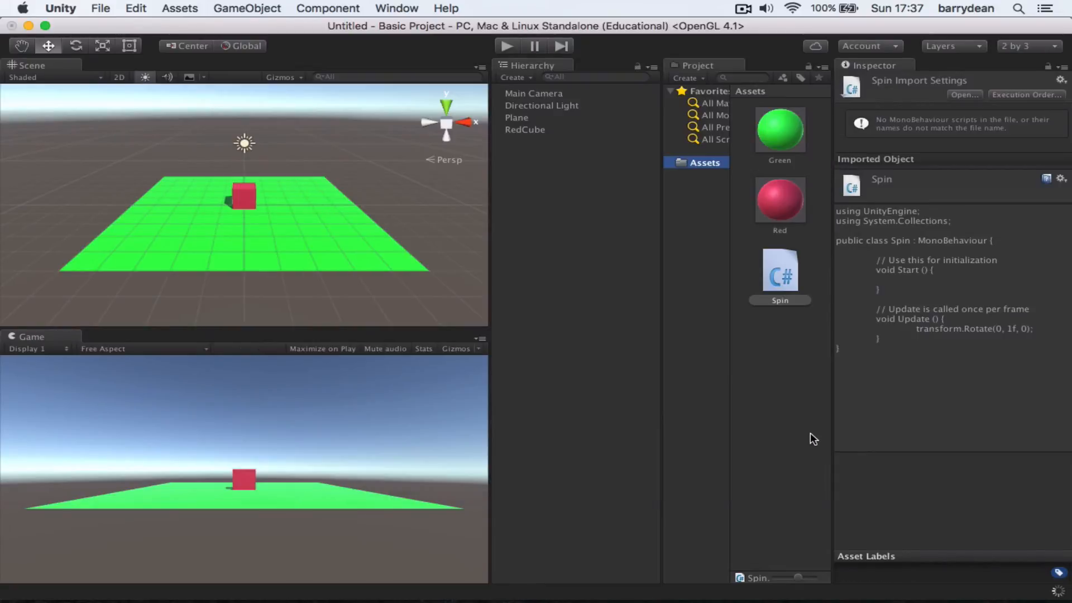
left_click(788, 332)
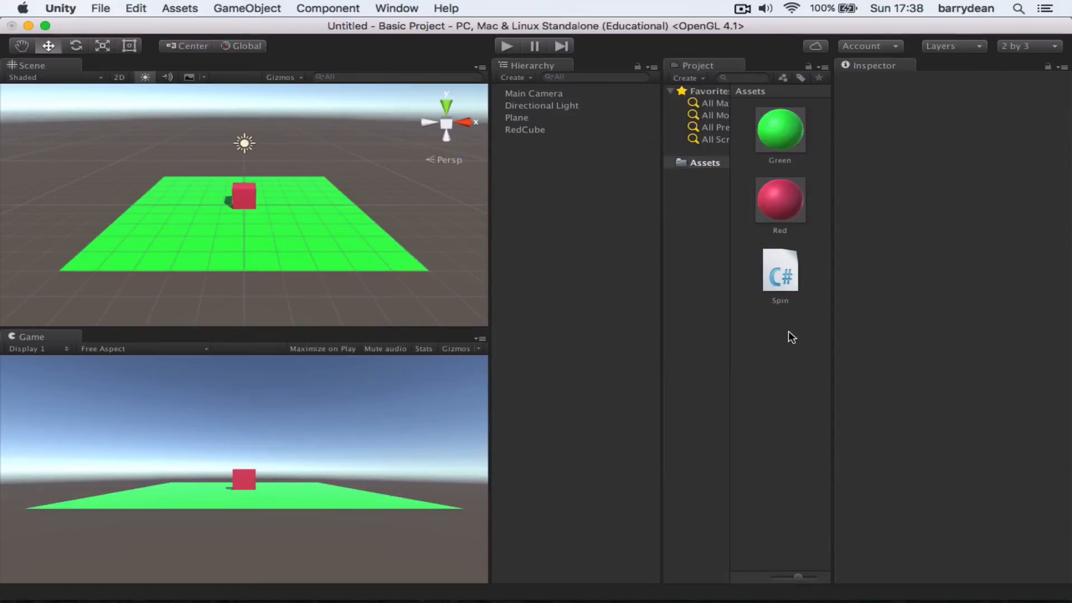
double_click(785, 257)
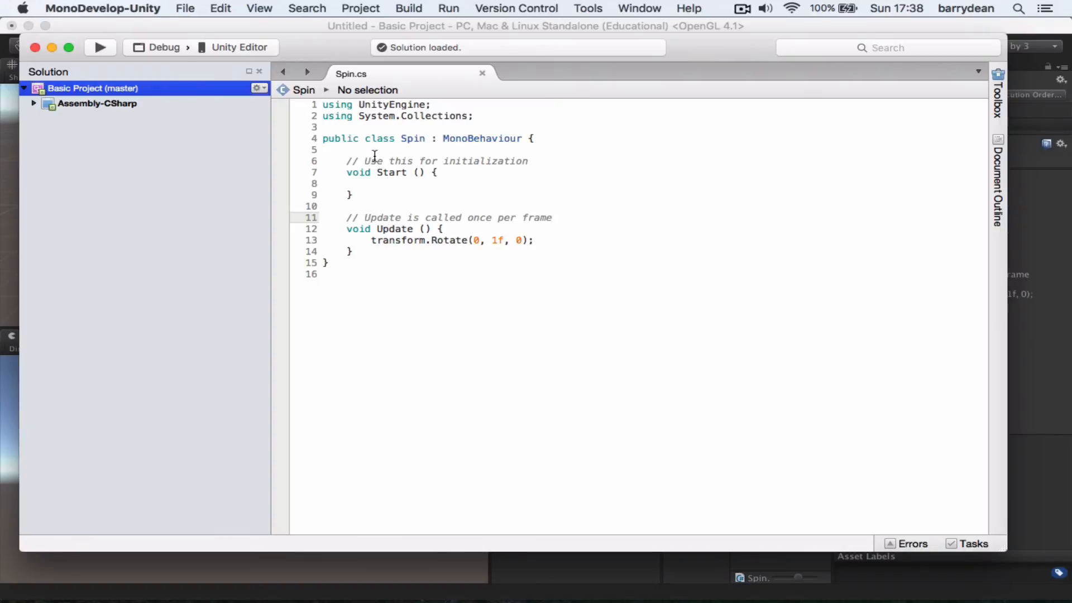
mouse_move(403, 139)
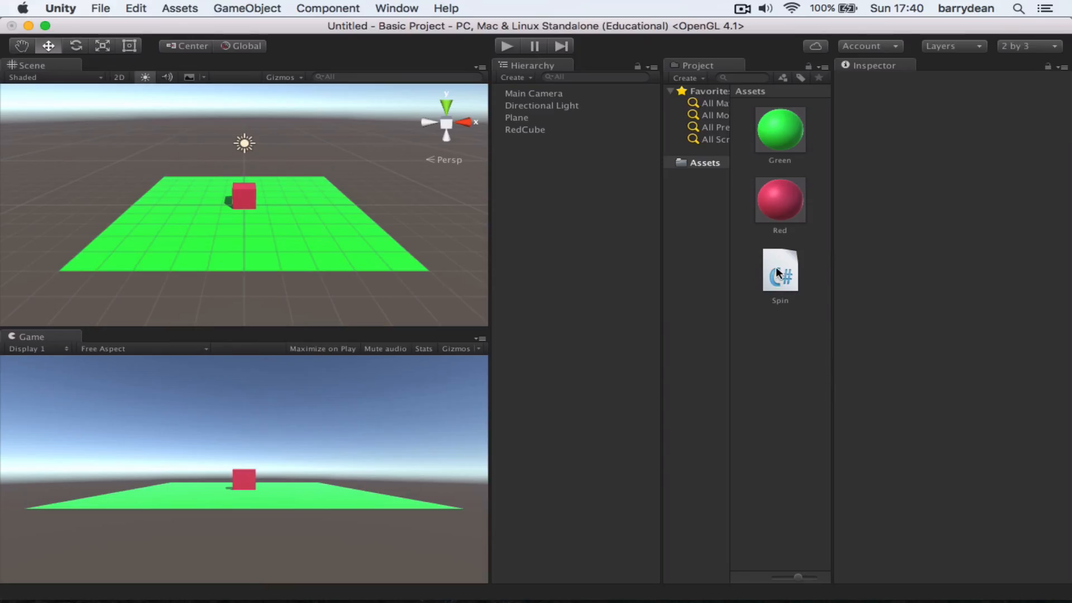
- Attach the Spin script to RedCube and select the cube to check its components
left_click_drag(776, 257, 534, 134)
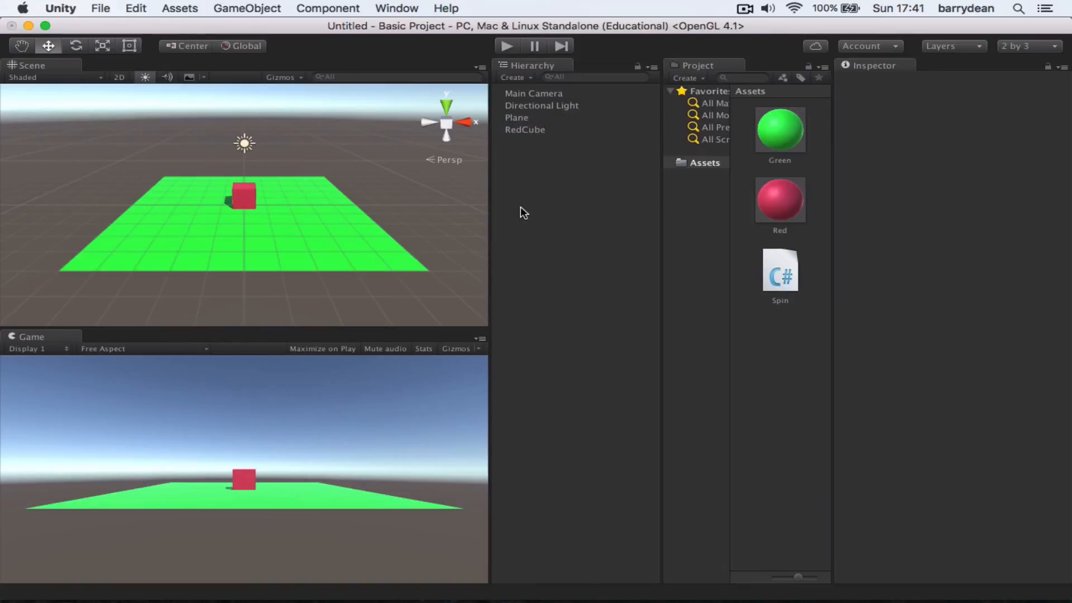
left_click(535, 137)
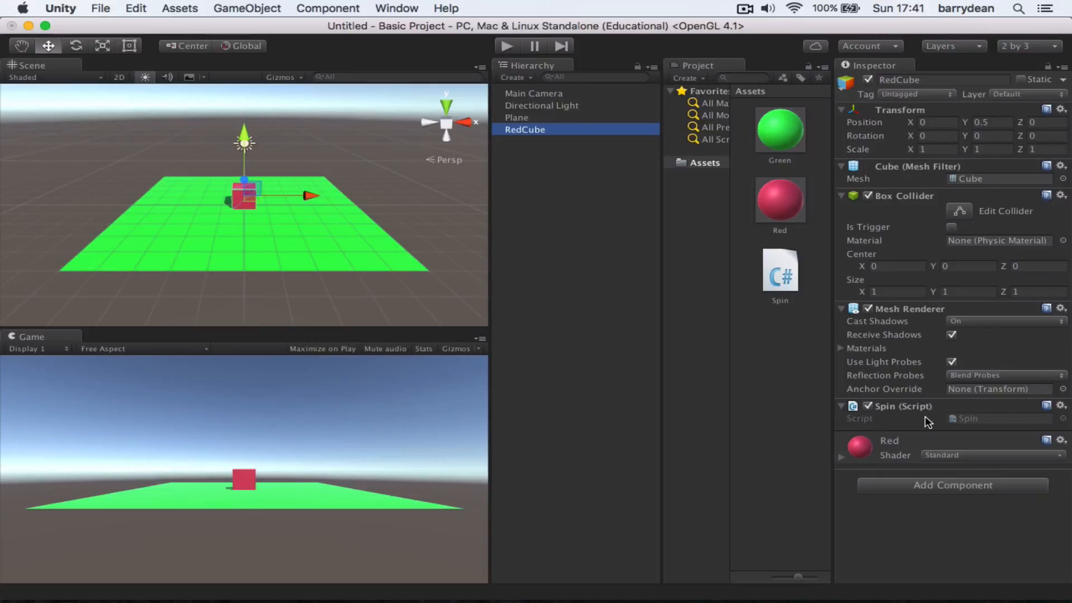
- Play-test the scene and stop it, enable Maximize on Play for the Game view and run the scene again
left_click(508, 43)
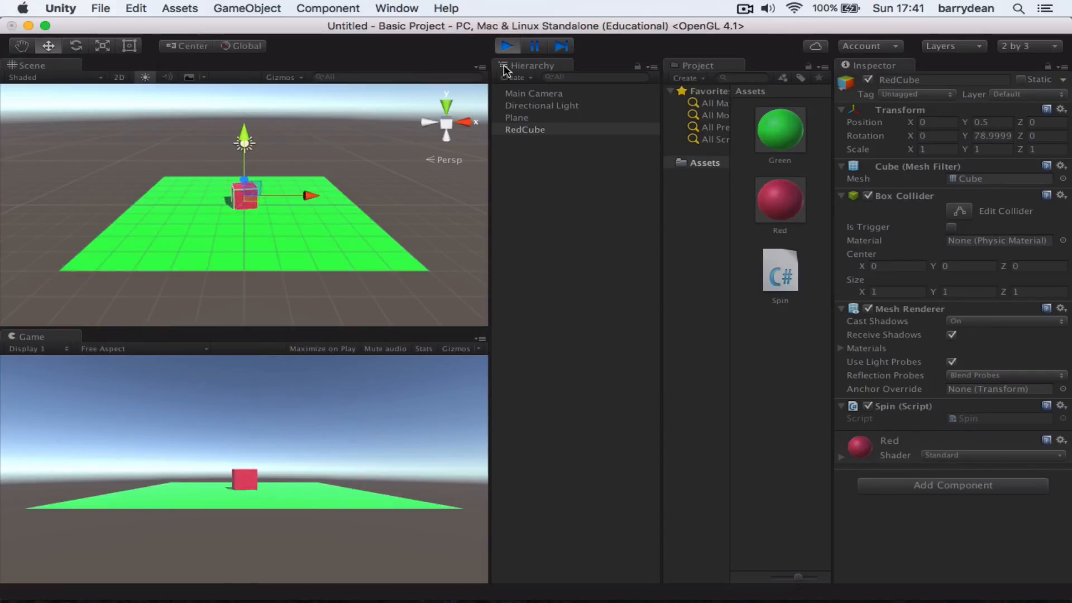
left_click(508, 46)
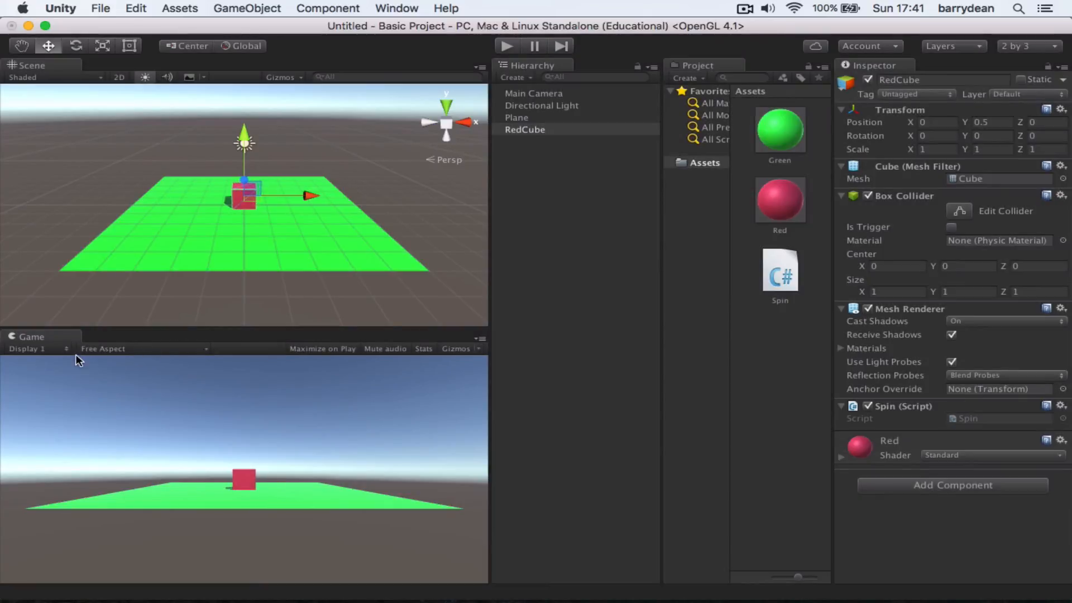
left_click(335, 352)
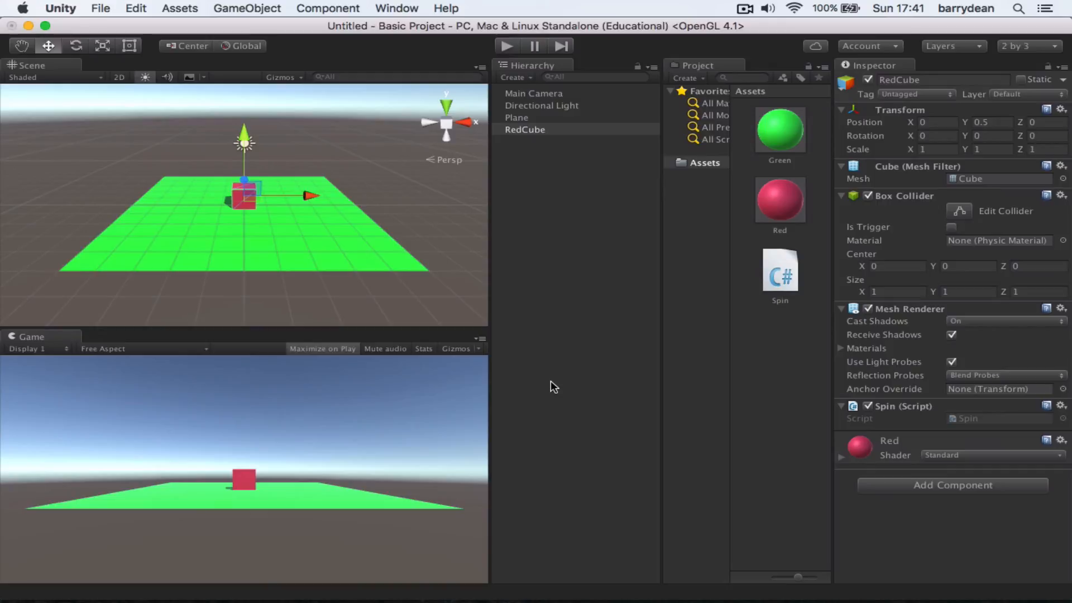
left_click(510, 47)
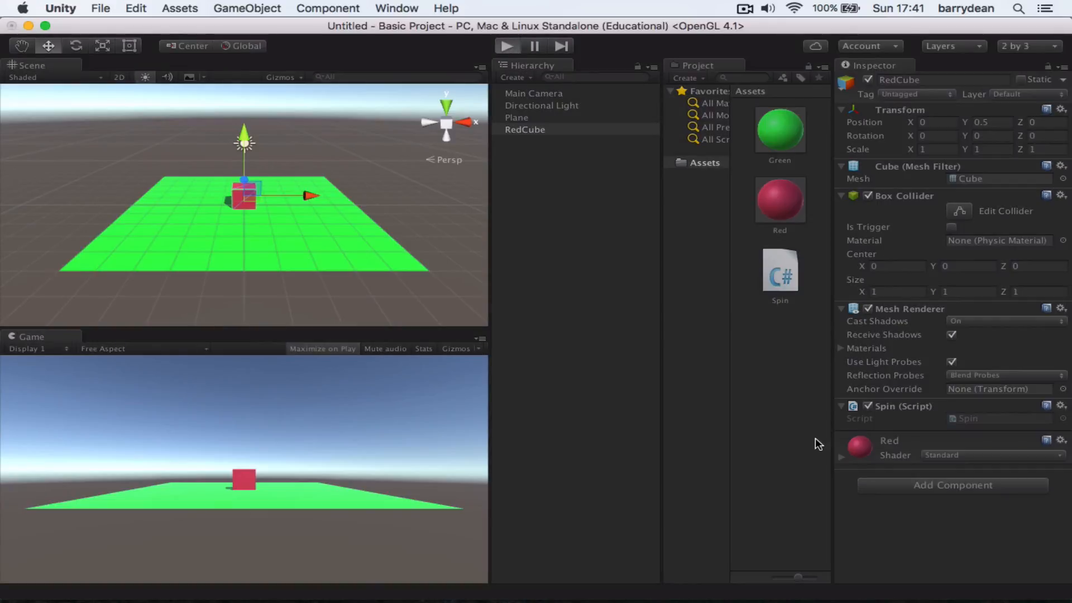